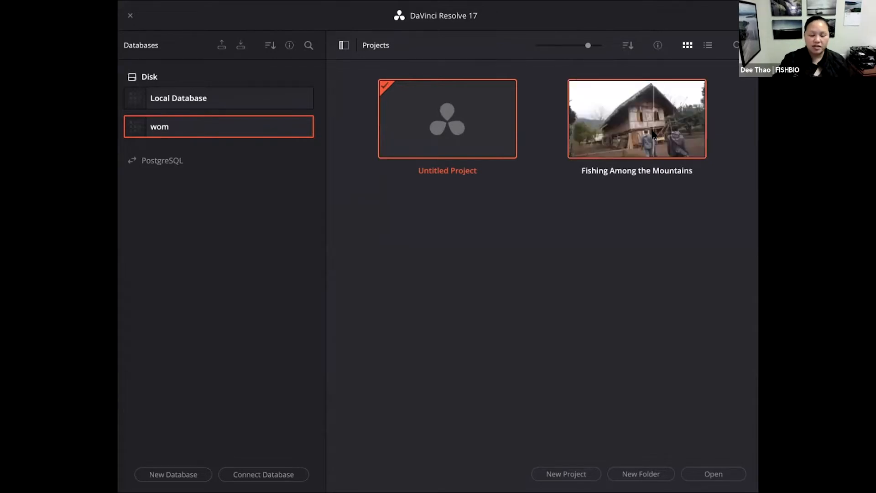
Open the Fishing Among the Mountains project and review the overlapping B-roll clips on Video 2 and Video 3.
{"action": "double_click", "coordinate": [676, 148]}
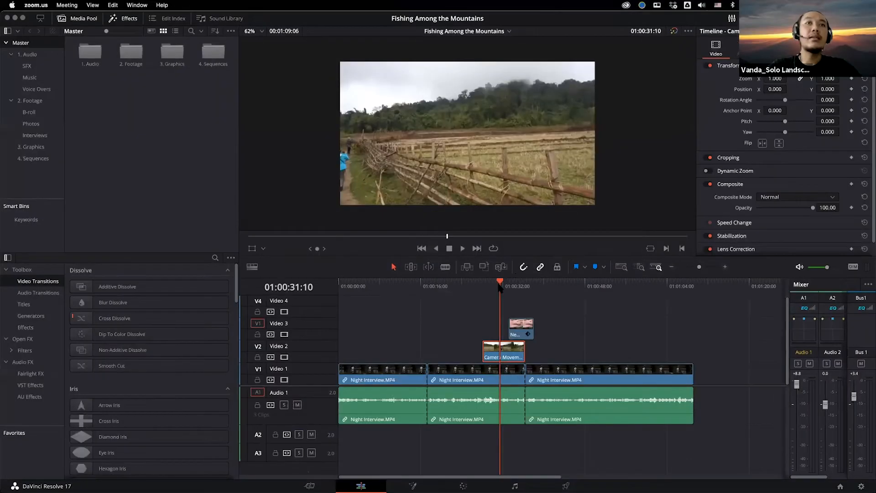
{"action": "left_click", "coordinate": [483, 284]}
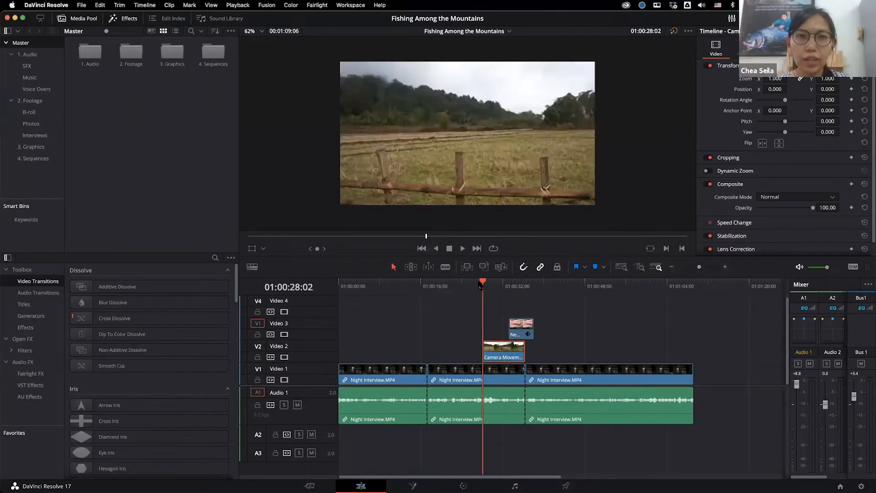
{"action": "left_click", "coordinate": [508, 283]}
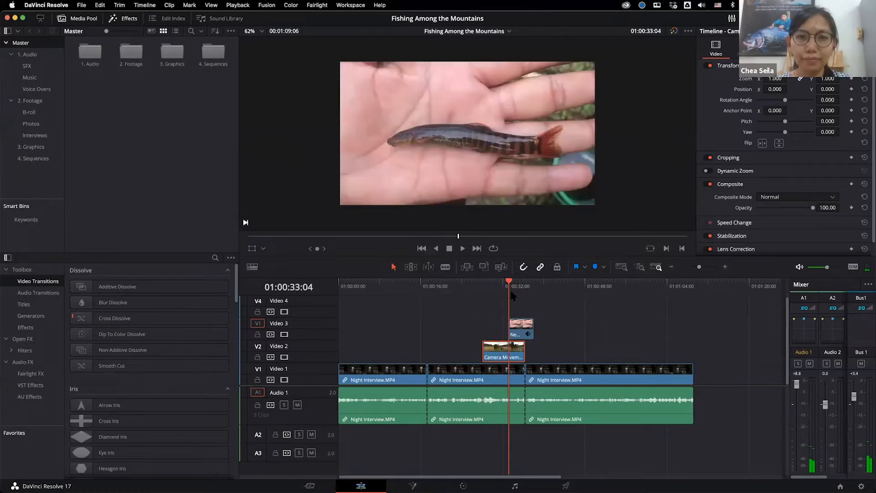
{"action": "left_click", "coordinate": [496, 283]}
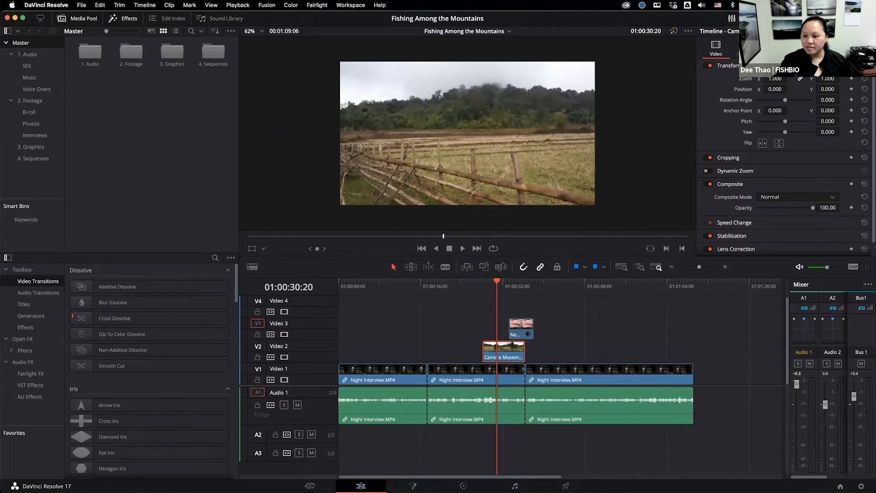
Select the Camera Movement clip on Video 2 and examine its transform, composite and other video properties.
{"action": "left_click", "coordinate": [491, 354]}
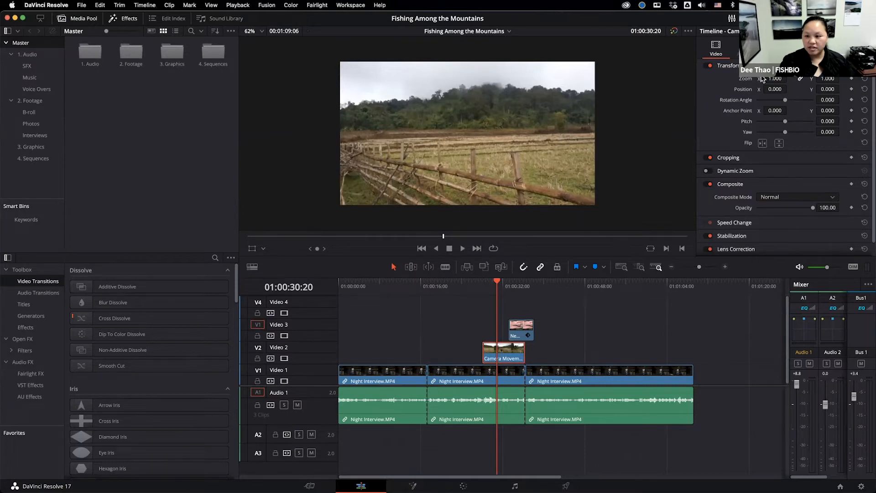
{"action": "scroll", "coordinate": [763, 79], "scroll_direction": "down", "scroll_amount": 1}
{"action": "left_click_drag", "start_coordinate": [774, 75], "coordinate": [775, 75]}
{"action": "scroll", "coordinate": [750, 128], "scroll_direction": "down", "scroll_amount": 2}
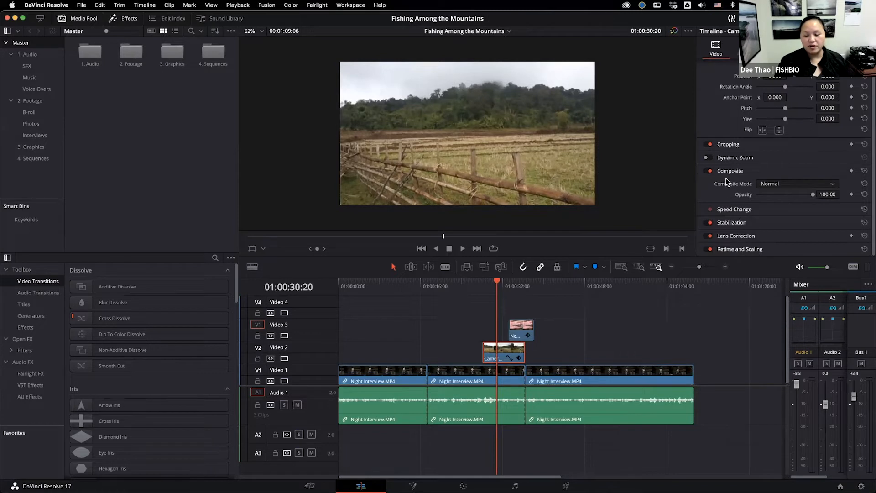
In trim edit mode, slip the content of the middle Night Interview clip on Video 1.
{"action": "left_click", "coordinate": [504, 382]}
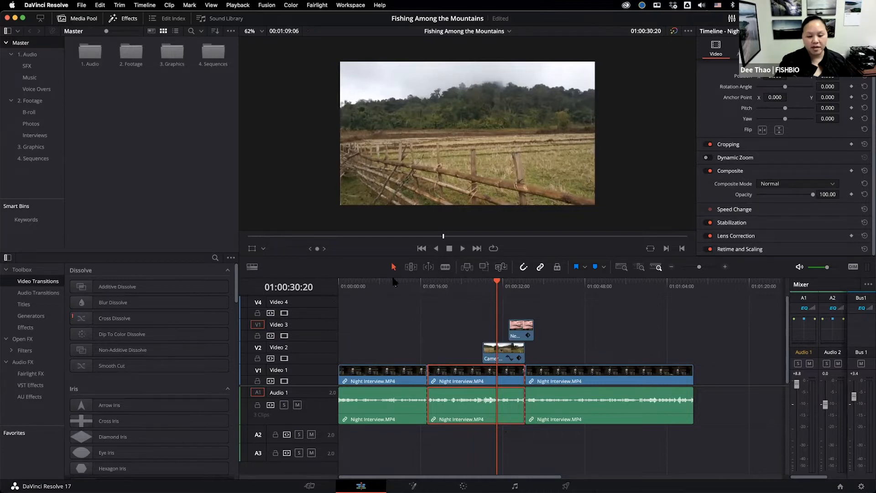
{"action": "left_click", "coordinate": [411, 268]}
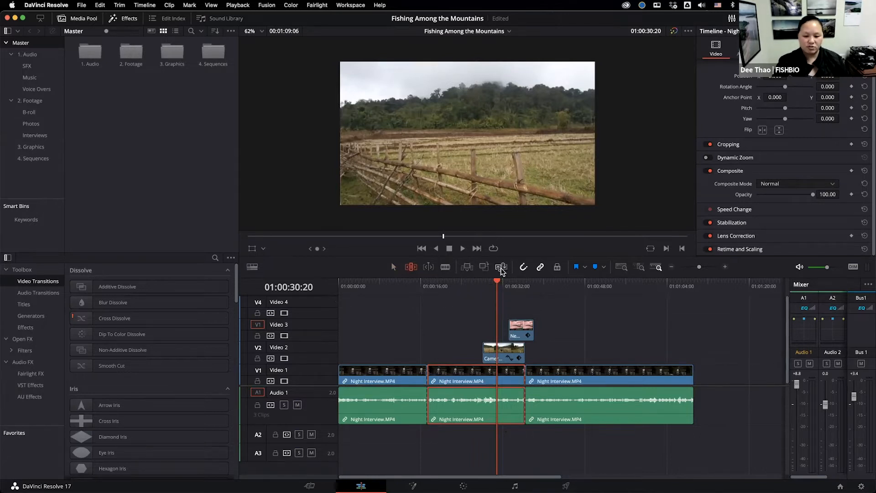
{"action": "left_click", "coordinate": [442, 289]}
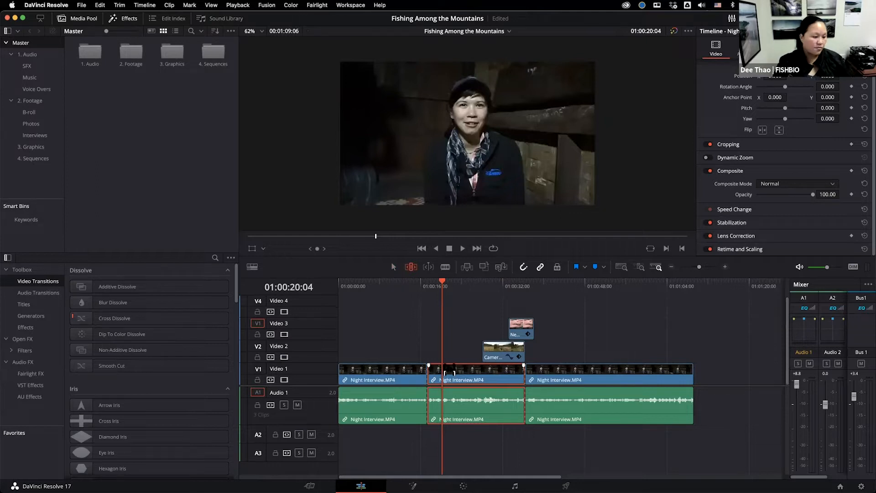
{"action": "mouse_move", "coordinate": [449, 374]}
{"action": "left_mouse_down"}
{"action": "mouse_move", "coordinate": [475, 370]}
{"action": "mouse_move", "coordinate": [445, 370]}
{"action": "mouse_move", "coordinate": [466, 369]}
{"action": "left_mouse_up"}
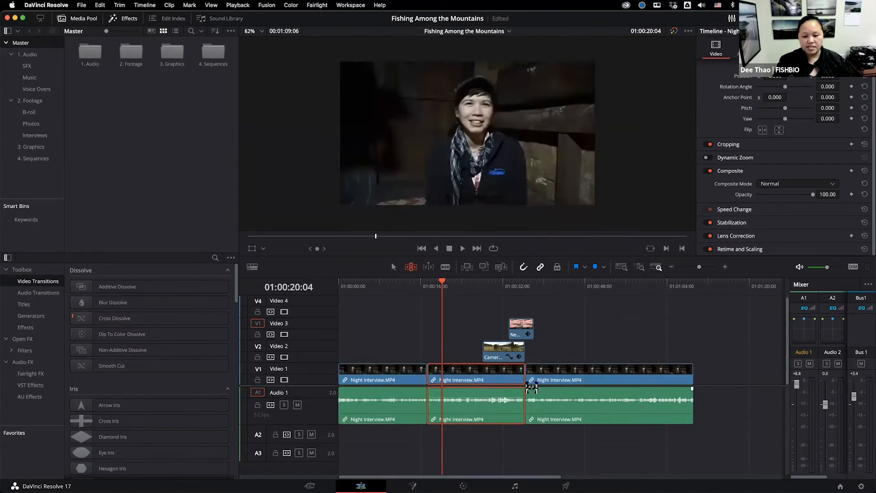
Ripple trim both ends of the middle Night Interview clip, shortening its end by about 3 seconds, and mute the playback audio.
{"action": "left_click_drag", "start_coordinate": [521, 379], "coordinate": [495, 382]}
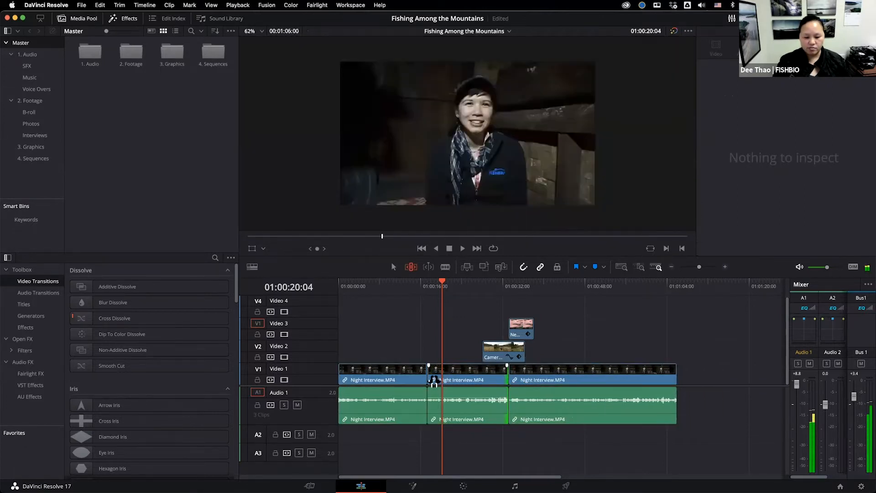
{"action": "mouse_move", "coordinate": [429, 379]}
{"action": "left_mouse_down"}
{"action": "mouse_move", "coordinate": [452, 380]}
{"action": "mouse_move", "coordinate": [428, 381]}
{"action": "left_mouse_up"}
{"action": "left_click", "coordinate": [800, 267]}
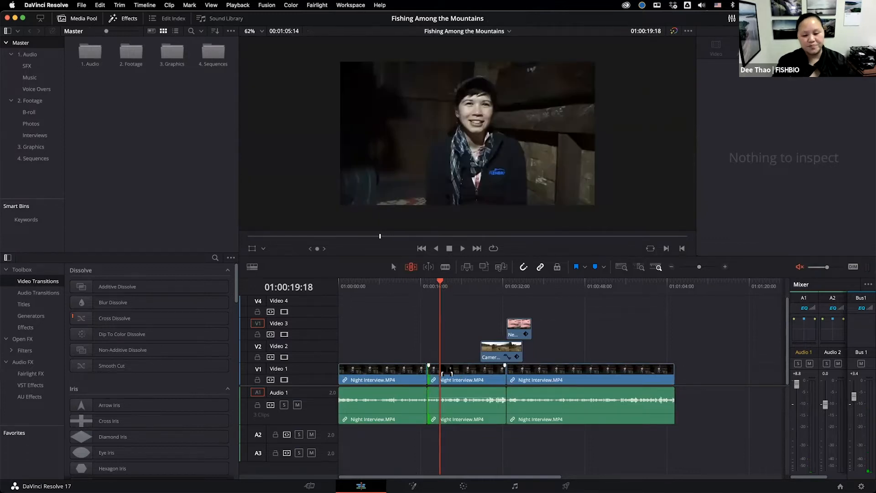
Load Camera Movement Transition 1.MP4 from the B-roll bin and mark its in point at 00:00:04:15 and out point at 00:00:07:09.
{"action": "left_click", "coordinate": [469, 285]}
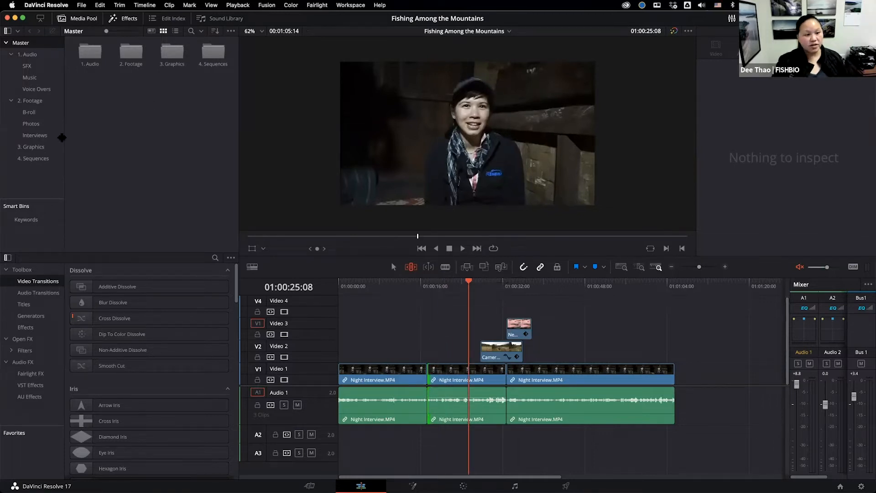
{"action": "left_click", "coordinate": [29, 112]}
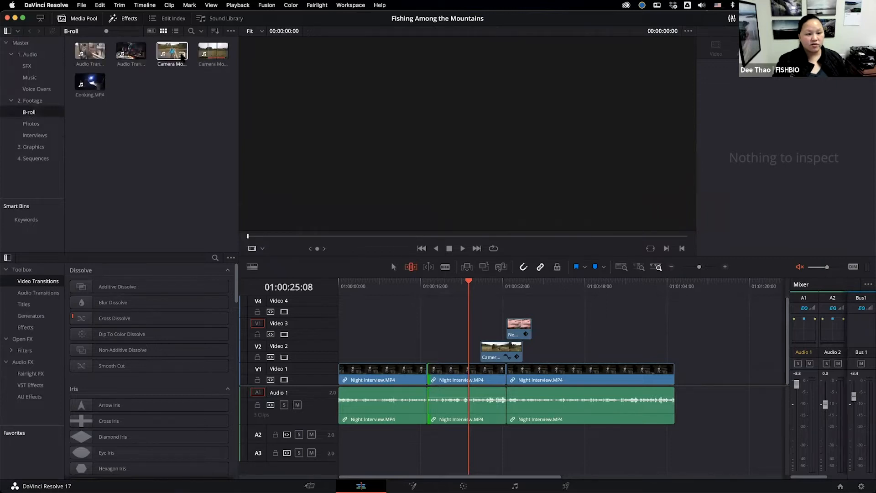
{"action": "double_click", "coordinate": [172, 51]}
{"action": "left_click", "coordinate": [380, 236]}
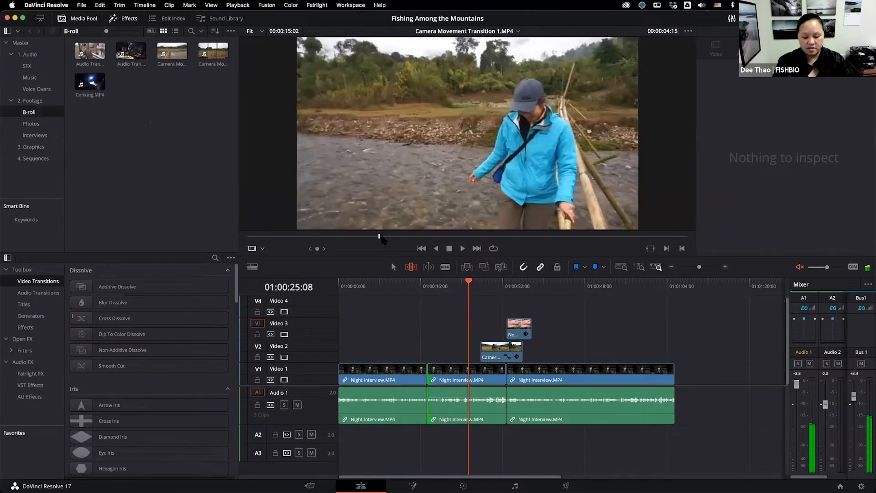
{"action": "key", "text": "i"}
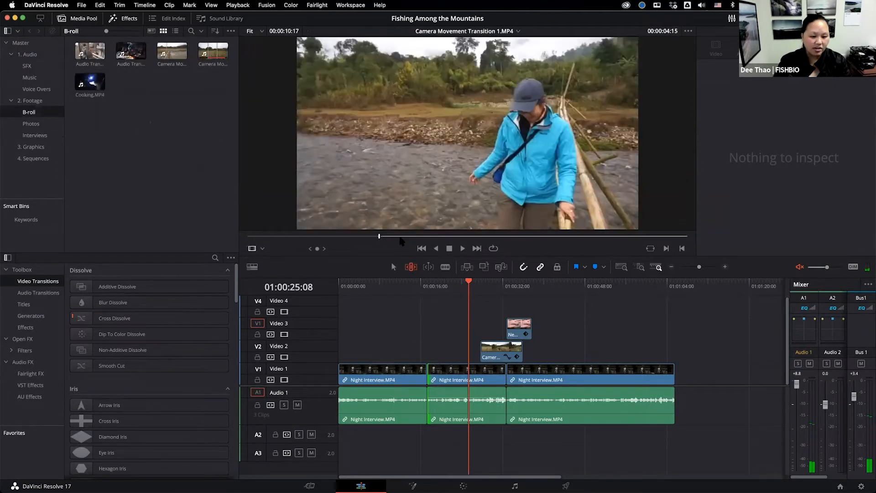
{"action": "left_click", "coordinate": [461, 236]}
{"action": "key", "text": "o"}
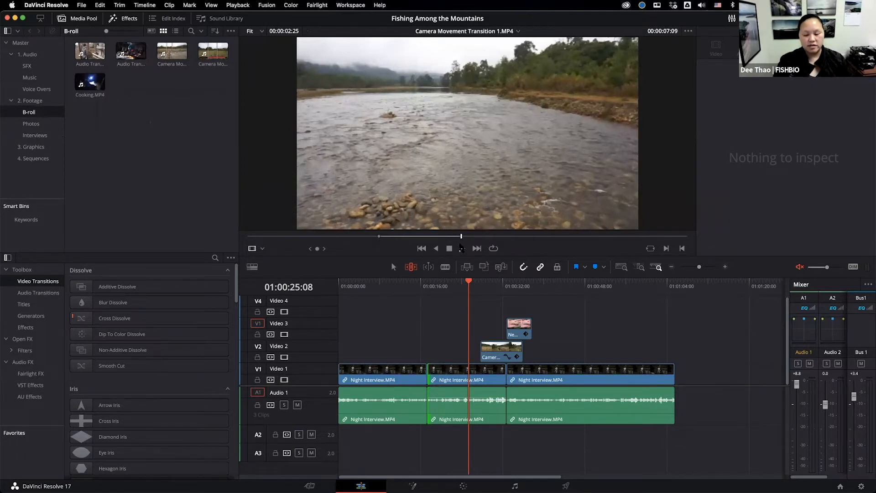
Try an overwrite edit and an insert edit of the marked B-roll range at 01:00:21:02, undoing each one.
{"action": "left_click", "coordinate": [435, 286]}
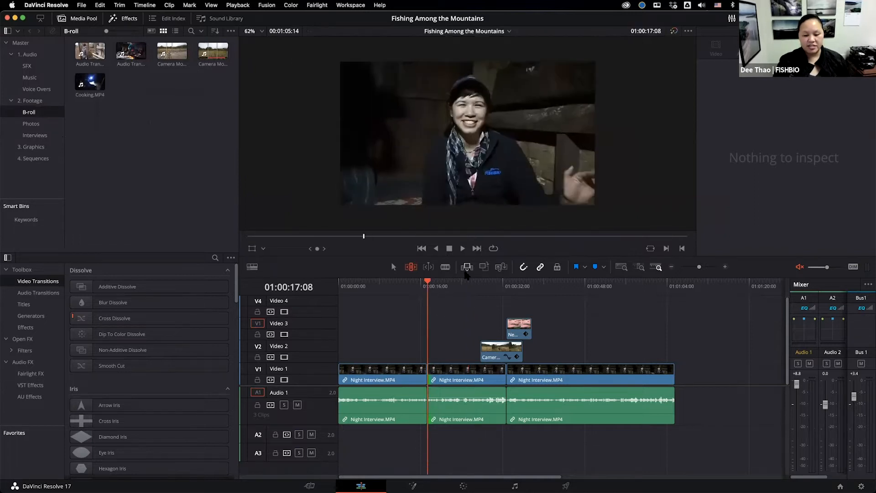
{"action": "left_click", "coordinate": [446, 287]}
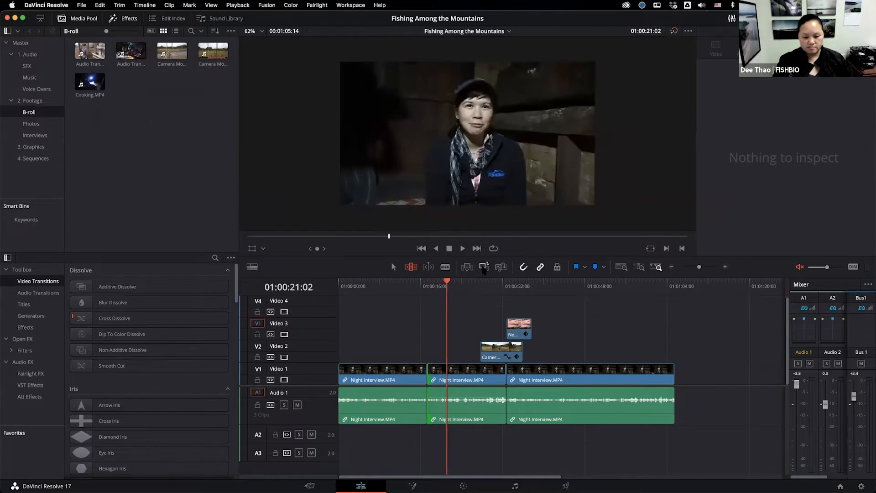
{"action": "left_click", "coordinate": [483, 268]}
{"action": "key", "text": "super+z"}
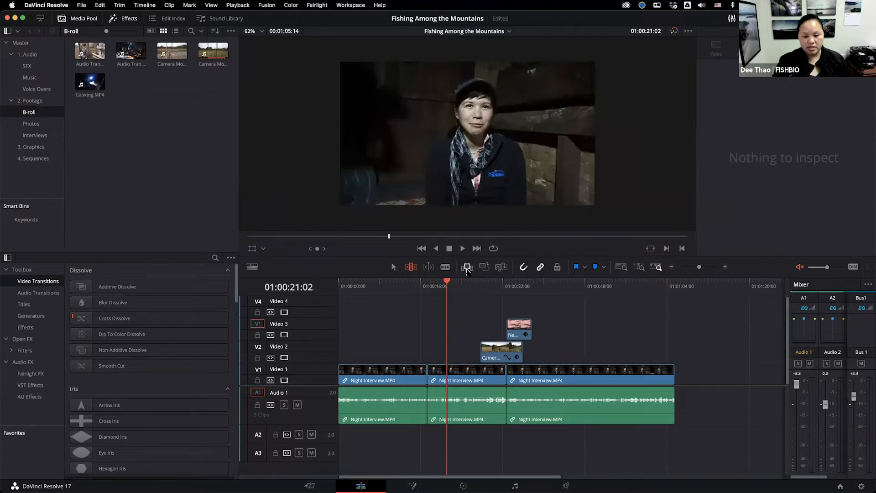
{"action": "left_click", "coordinate": [467, 270]}
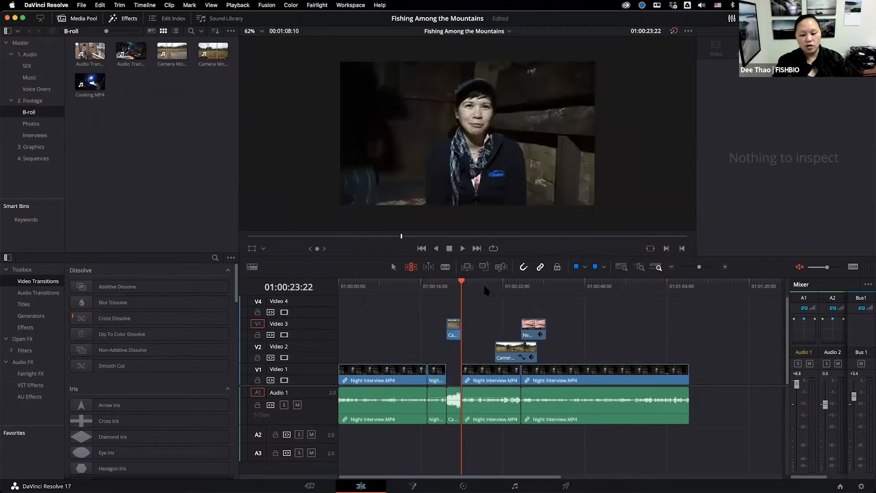
{"action": "key", "text": "super+z"}
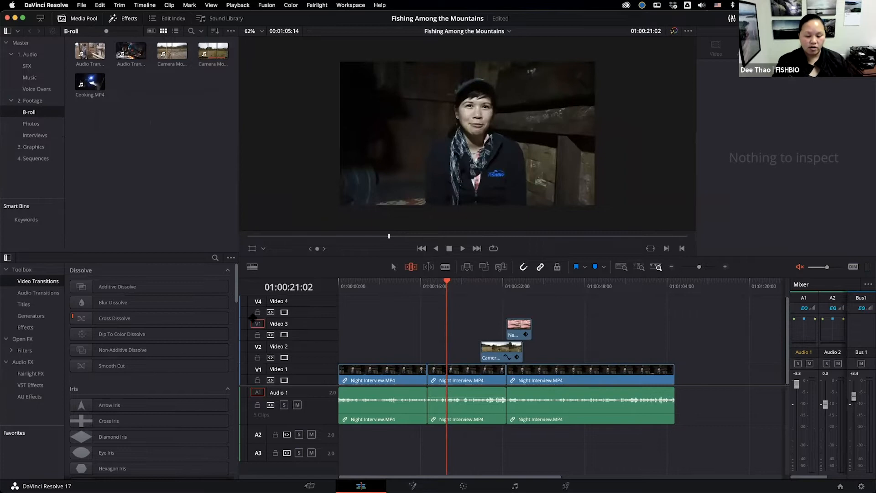
Route the source audio to track A2, try inserting the marked B-roll range at 01:00:21:02, and undo the insert.
{"action": "left_click_drag", "start_coordinate": [257, 392], "coordinate": [258, 434]}
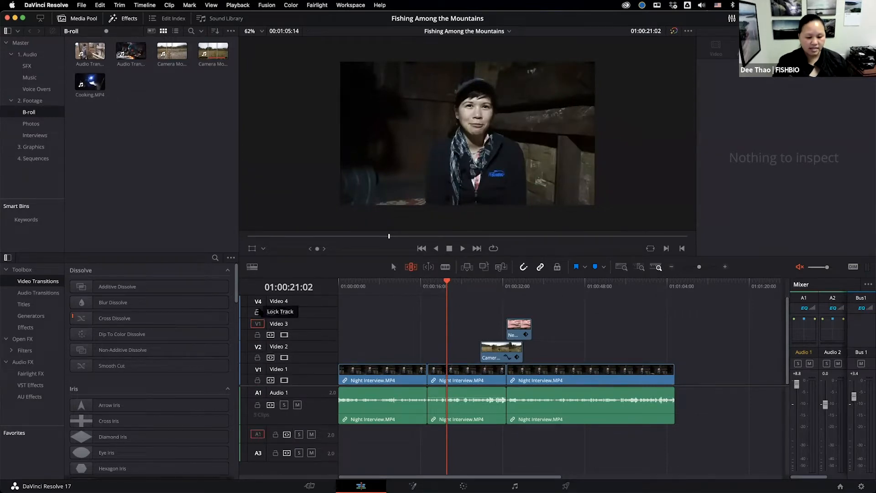
{"action": "left_click", "coordinate": [467, 267]}
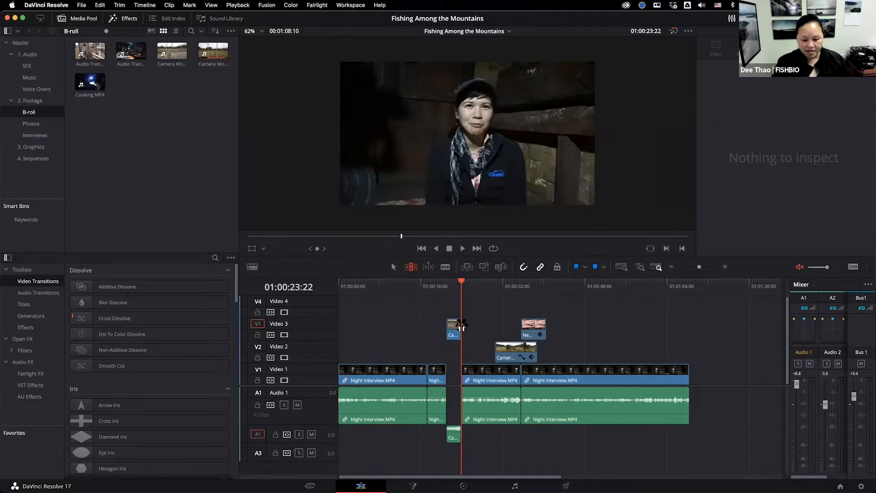
{"action": "key", "text": "super+z"}
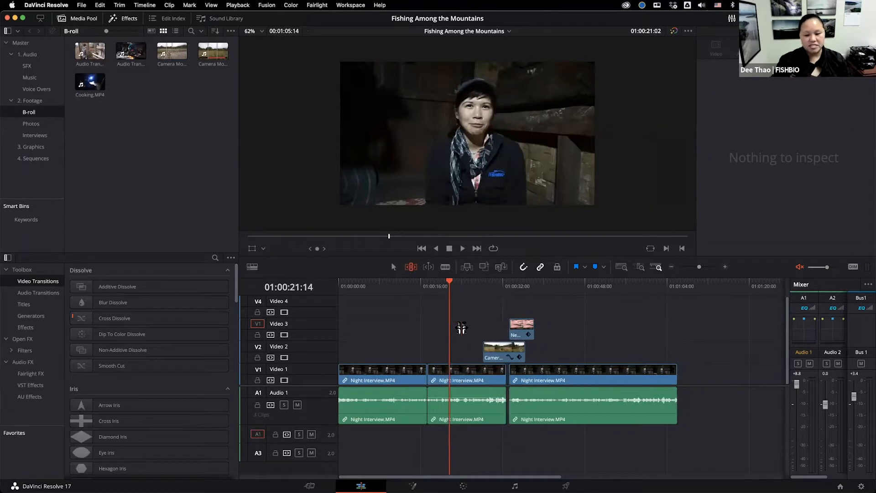
Lock the Video 1 and Audio 1 tracks and unlock them again.
{"action": "scroll", "coordinate": [490, 290], "scroll_direction": "right", "scroll_amount": 3}
{"action": "scroll", "coordinate": [490, 312], "scroll_direction": "left", "scroll_amount": 3}
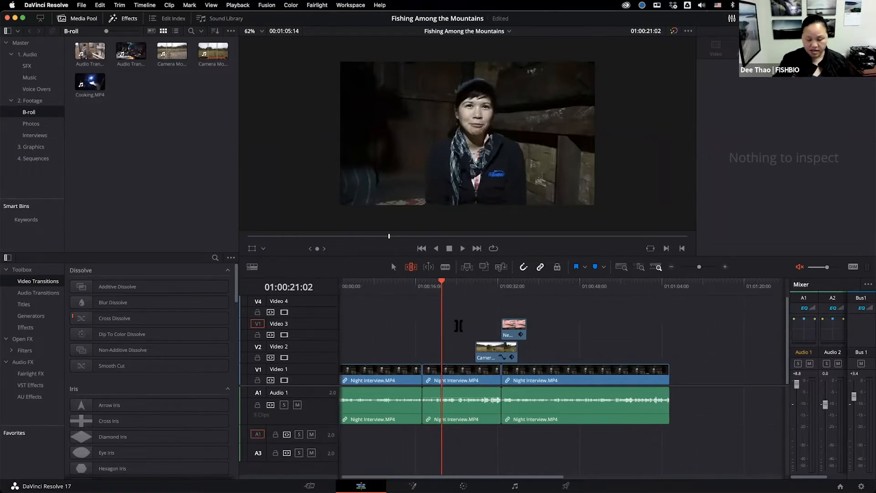
{"action": "left_click", "coordinate": [257, 381]}
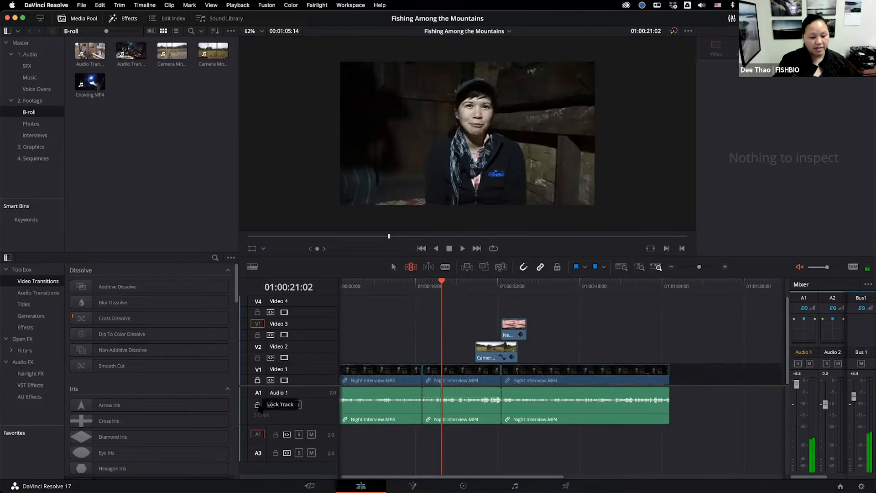
{"action": "left_click", "coordinate": [258, 405]}
{"action": "left_click", "coordinate": [258, 380]}
{"action": "left_click", "coordinate": [258, 404]}
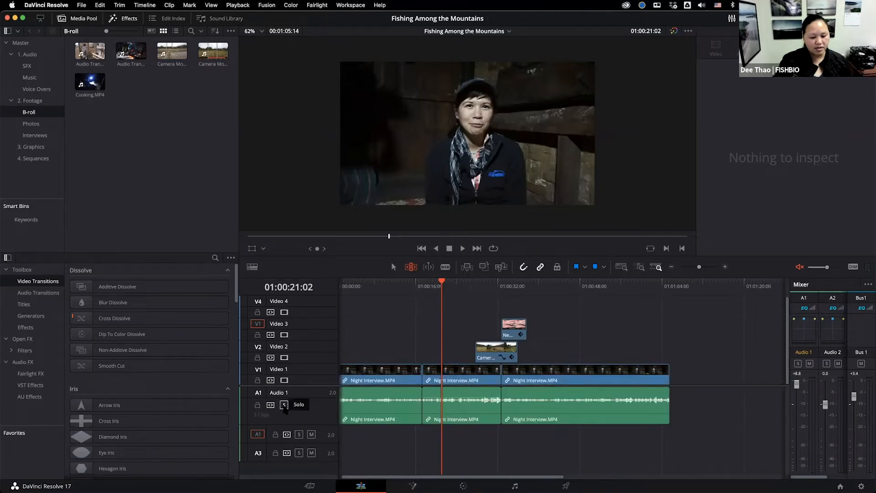
Switch solo and mute on and back off for the Audio 1 track.
{"action": "left_click", "coordinate": [284, 405]}
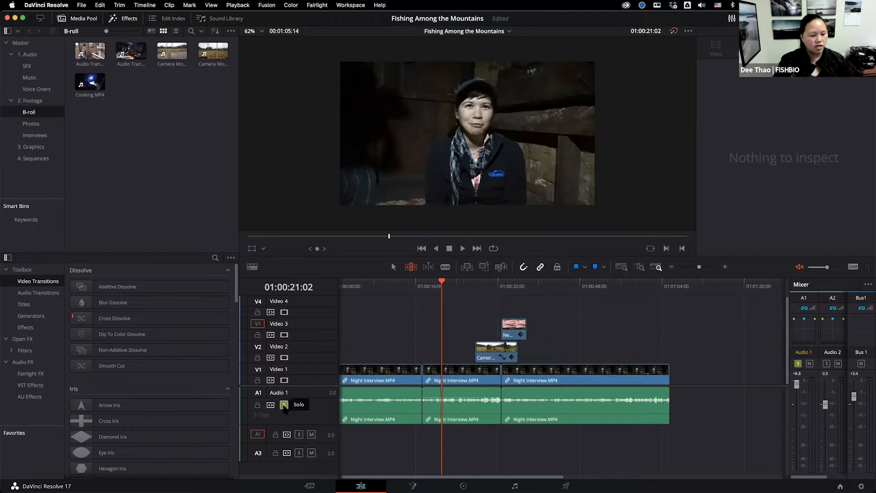
{"action": "left_click", "coordinate": [284, 405]}
{"action": "left_click", "coordinate": [297, 404]}
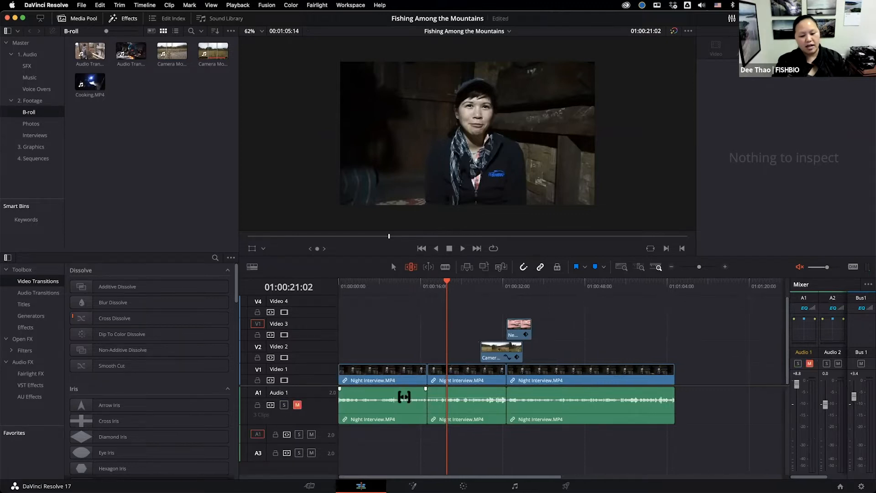
{"action": "left_click", "coordinate": [297, 404]}
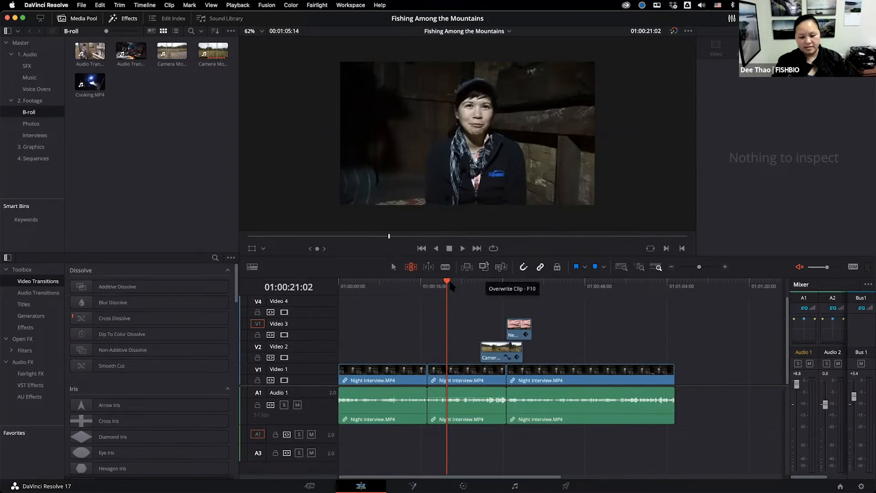
Try overwriting the marked B-roll range onto Video 3 and Audio 2 at 01:00:17:08 and undo it.
{"action": "left_click", "coordinate": [484, 267]}
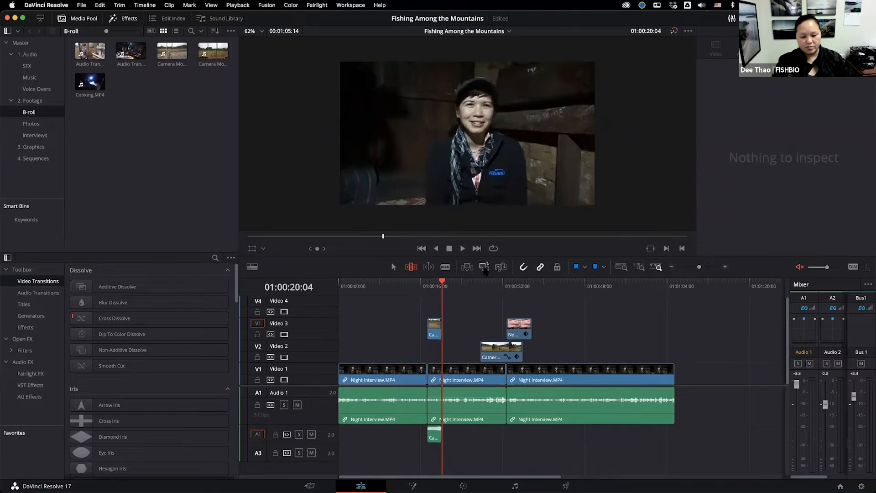
{"action": "key", "text": "super+z"}
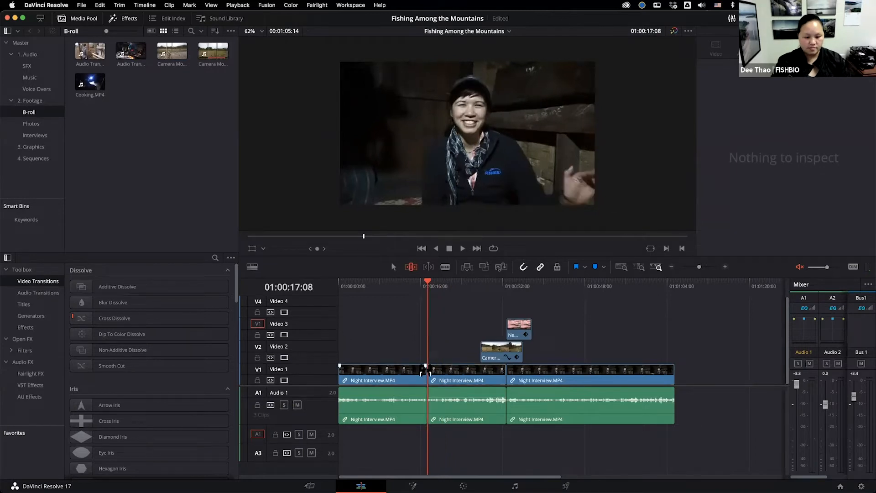
Set Video 1 and Audio 1 as the destination tracks, try overwriting the marked B-roll range at 01:00:17:08, and undo the edit.
{"action": "left_click", "coordinate": [258, 368]}
{"action": "left_click", "coordinate": [257, 393]}
{"action": "left_click", "coordinate": [483, 268]}
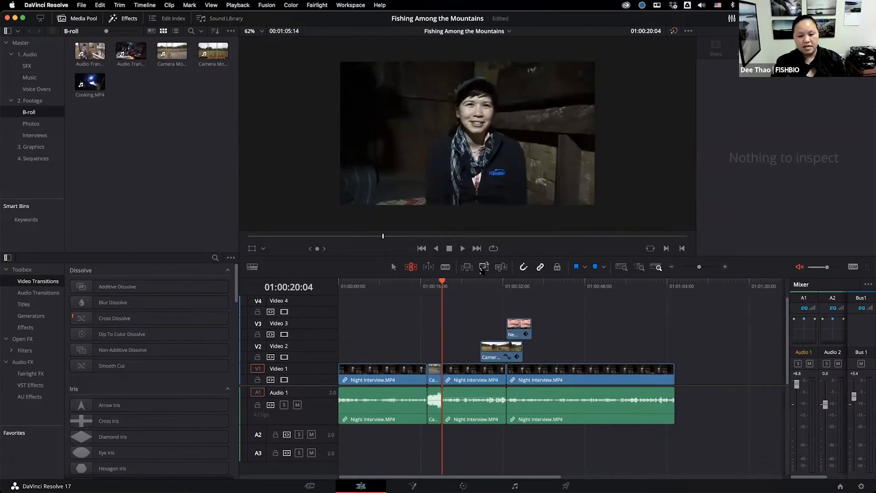
{"action": "key", "text": "super+z"}
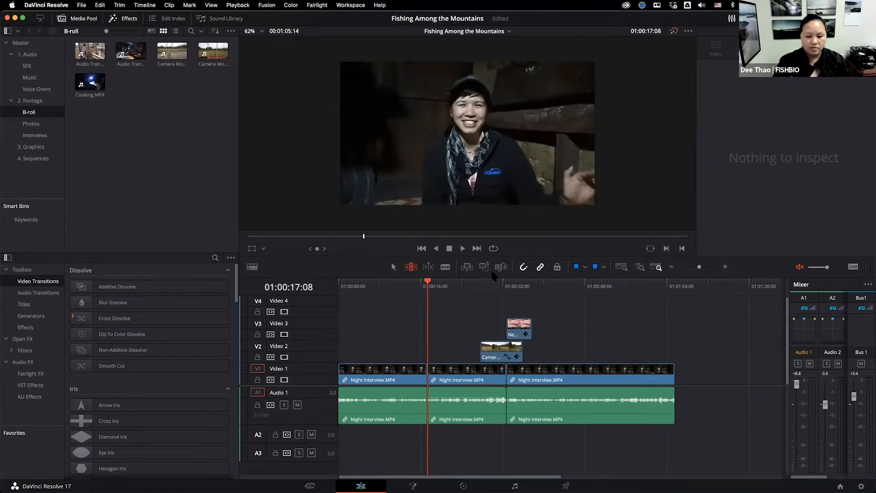
Try replacing the Video 1 and Audio 1 footage at 01:00:17:08 with the marked B-roll range, and undo the edit.
{"action": "left_click", "coordinate": [501, 268]}
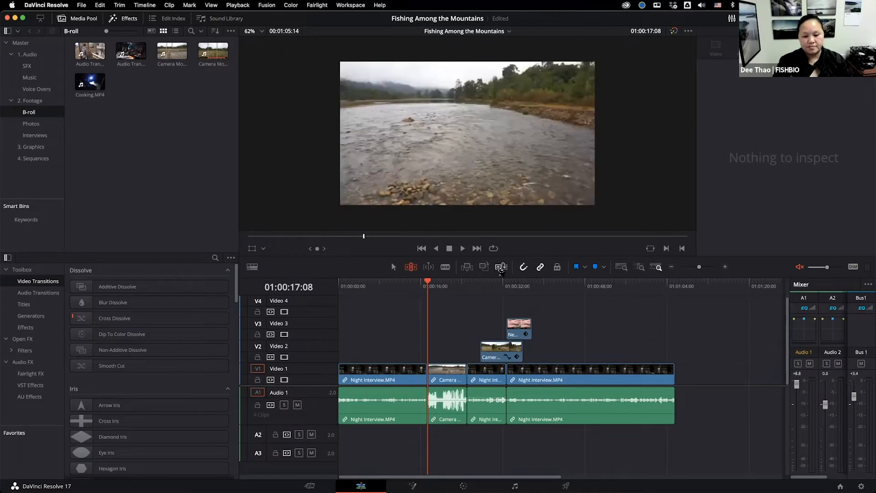
{"action": "key", "text": "super+z"}
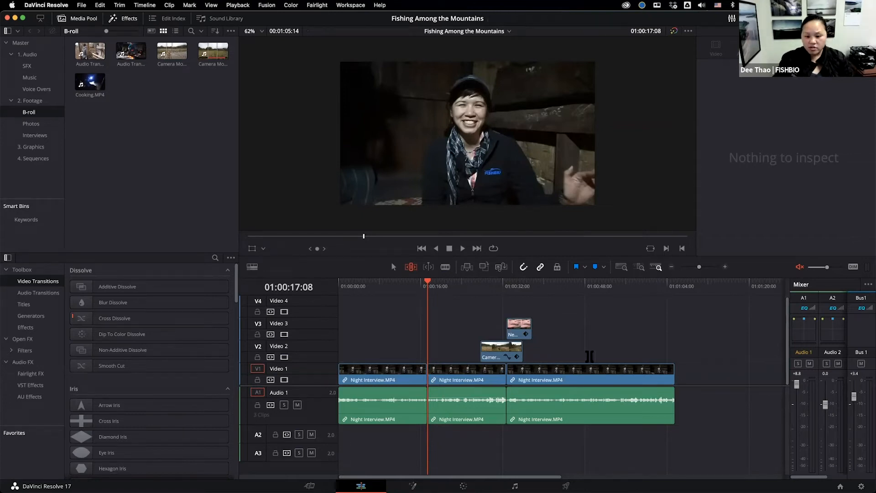
Open the Audio Transition timeline from the 4. Sequences bin and play across the cut between its two clips.
{"action": "left_click", "coordinate": [36, 158]}
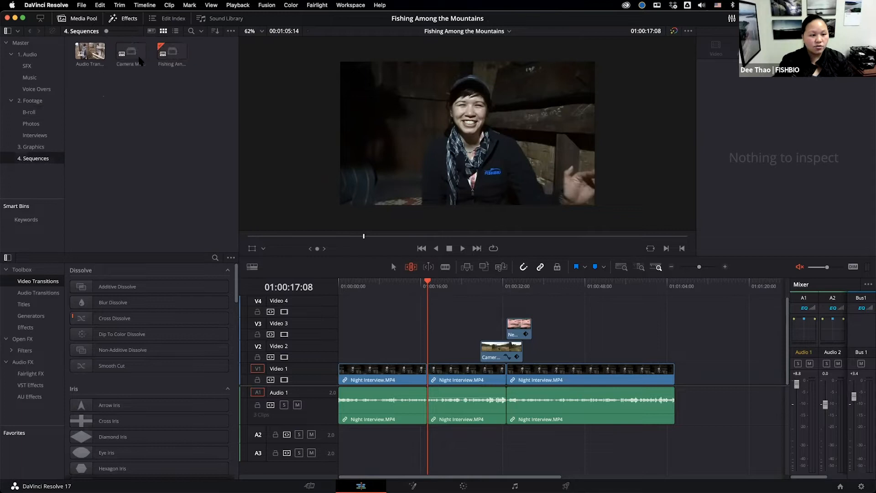
{"action": "double_click", "coordinate": [90, 51]}
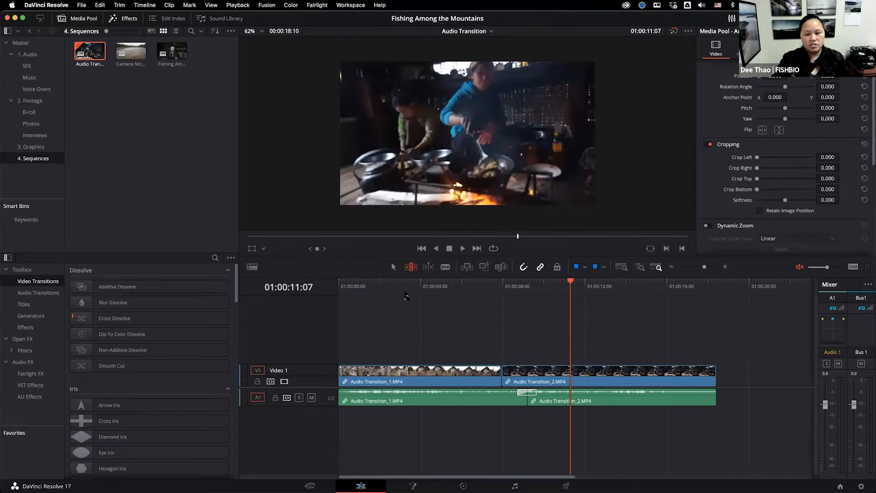
{"action": "left_click", "coordinate": [466, 289]}
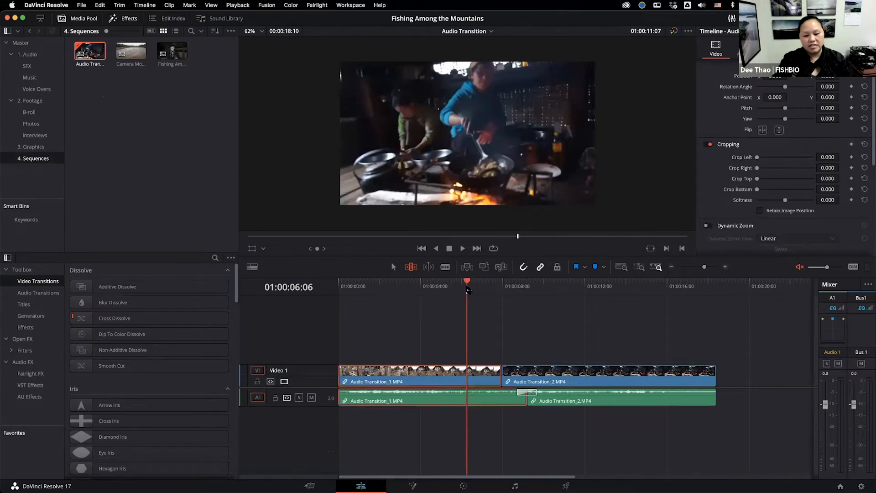
{"action": "left_click", "coordinate": [471, 288]}
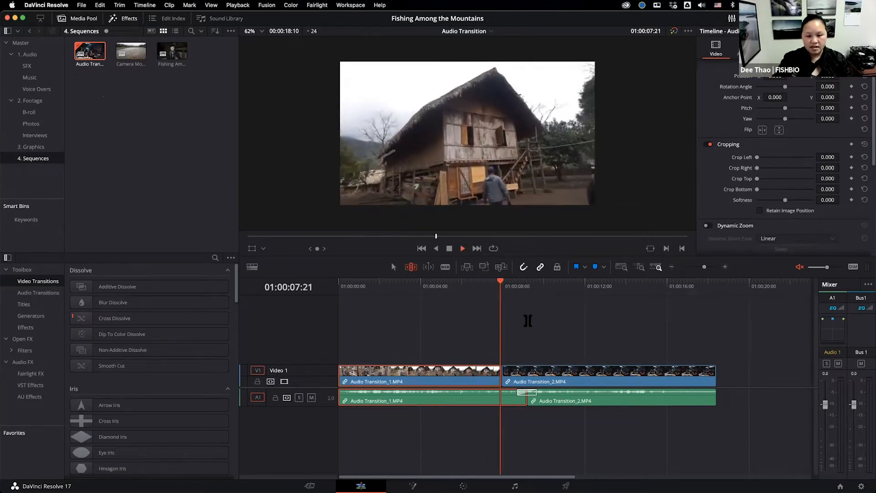
{"action": "key", "text": "space"}
{"action": "key", "text": "space"}
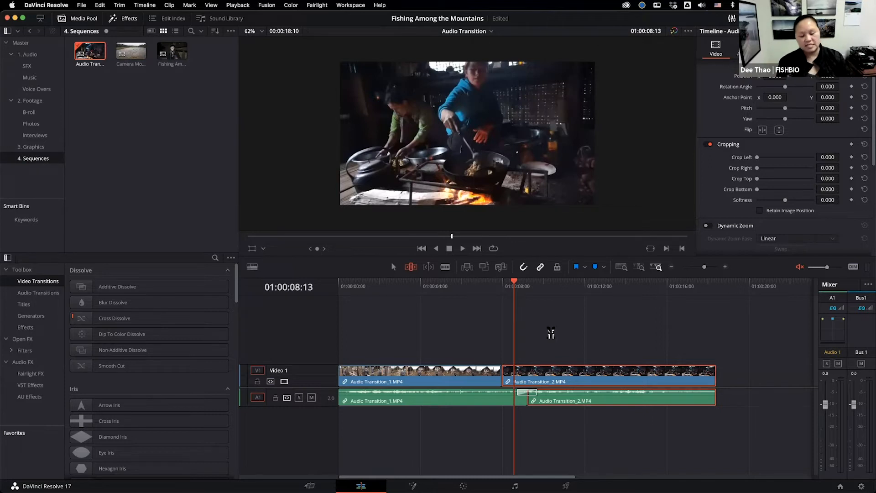
Open the Camera Movement timeline, play through the transition between its clips, and look over the clip's properties.
{"action": "double_click", "coordinate": [132, 52]}
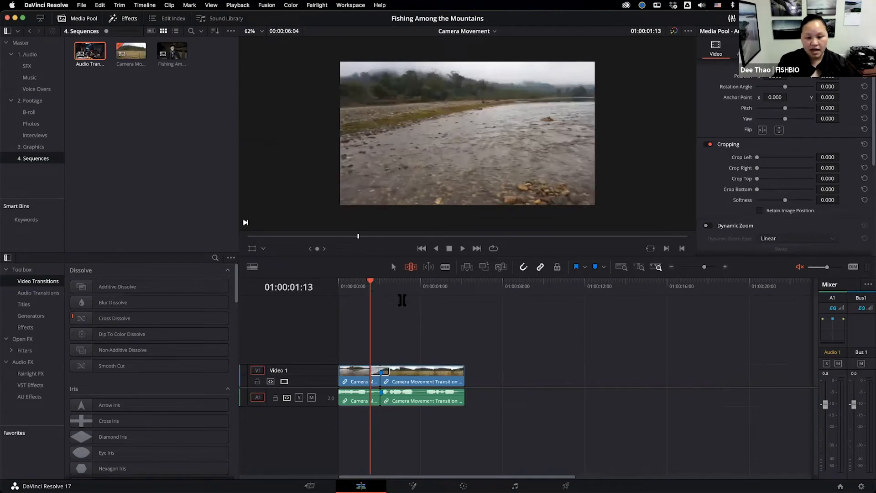
{"action": "left_click", "coordinate": [358, 286]}
{"action": "key", "text": "space"}
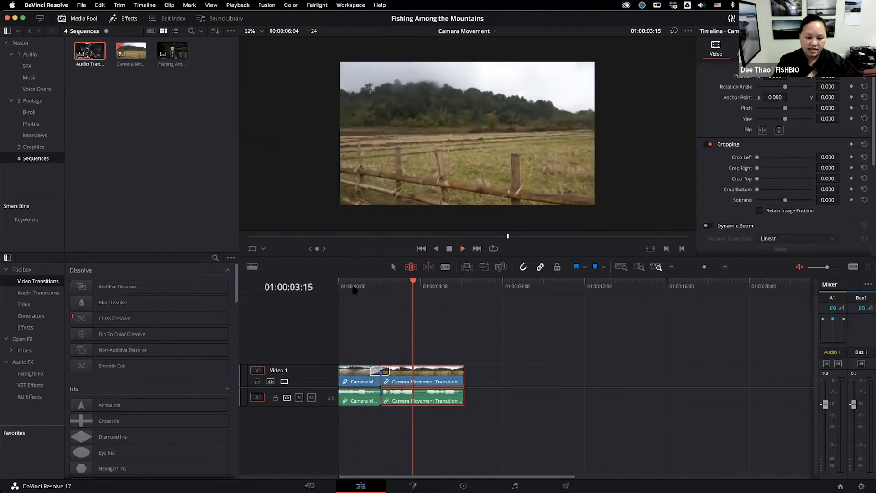
{"action": "left_click", "coordinate": [350, 288]}
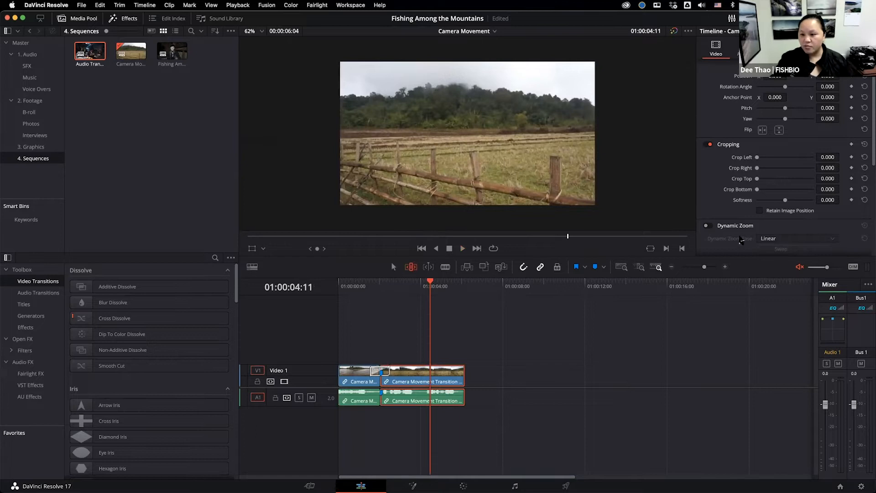
{"action": "scroll", "coordinate": [734, 245], "scroll_direction": "down", "scroll_amount": 5}
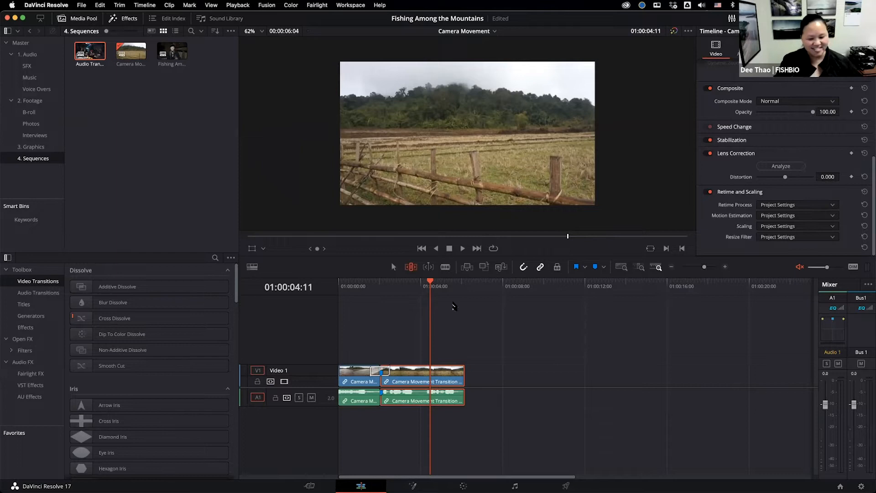
{"action": "left_click", "coordinate": [441, 349]}
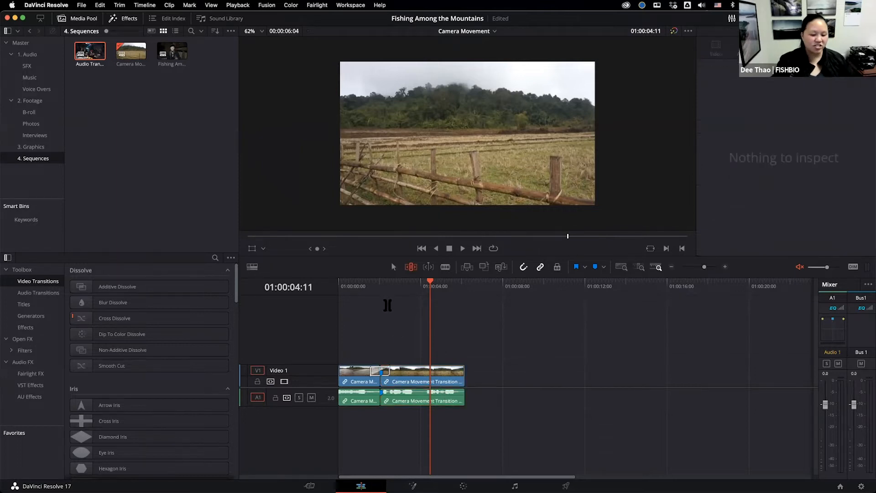
Browse the title presets and add the basic Text title on a new Video 2 track above the Camera Movement clips.
{"action": "left_click", "coordinate": [382, 289]}
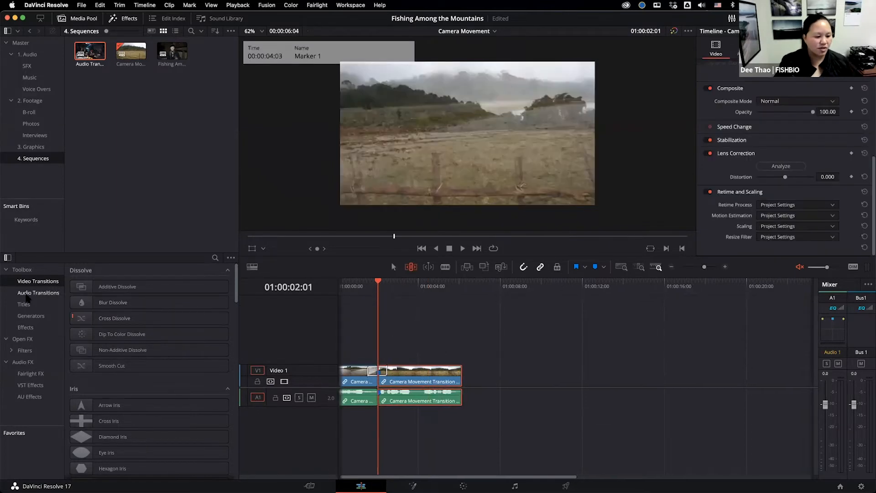
{"action": "left_click", "coordinate": [23, 305]}
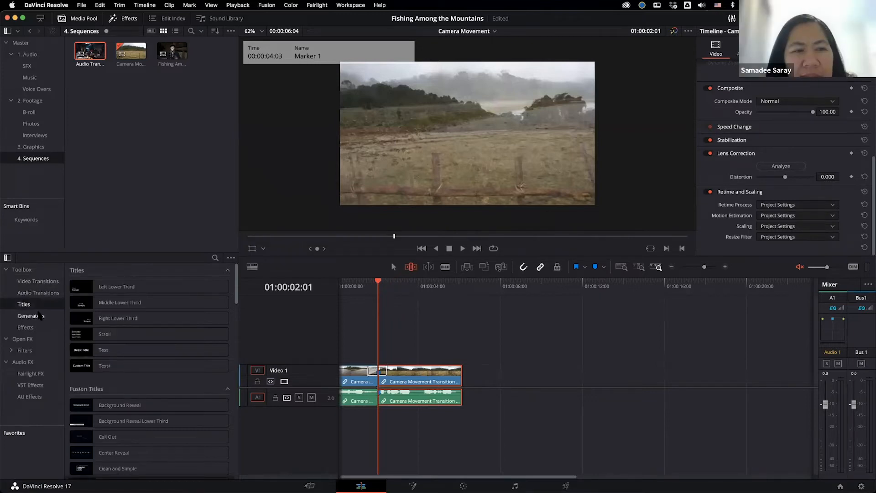
{"action": "left_click", "coordinate": [129, 21]}
{"action": "left_click", "coordinate": [129, 22]}
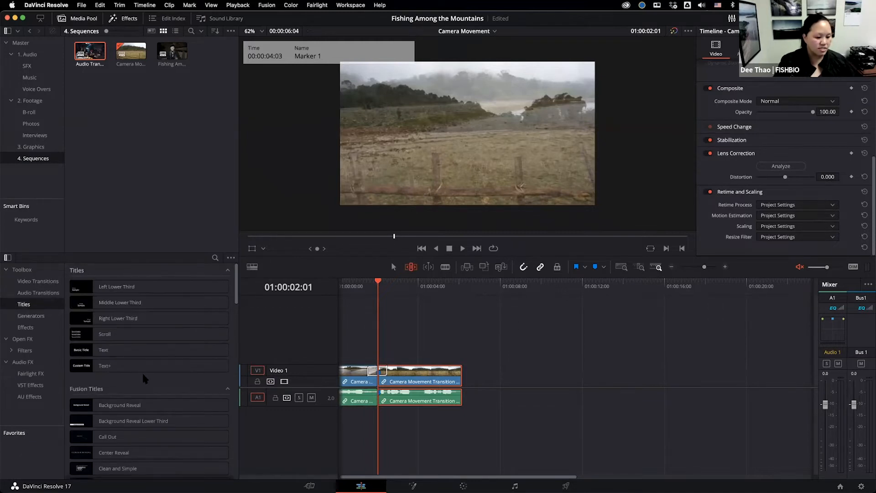
{"action": "scroll", "coordinate": [137, 419], "scroll_direction": "down", "scroll_amount": 15}
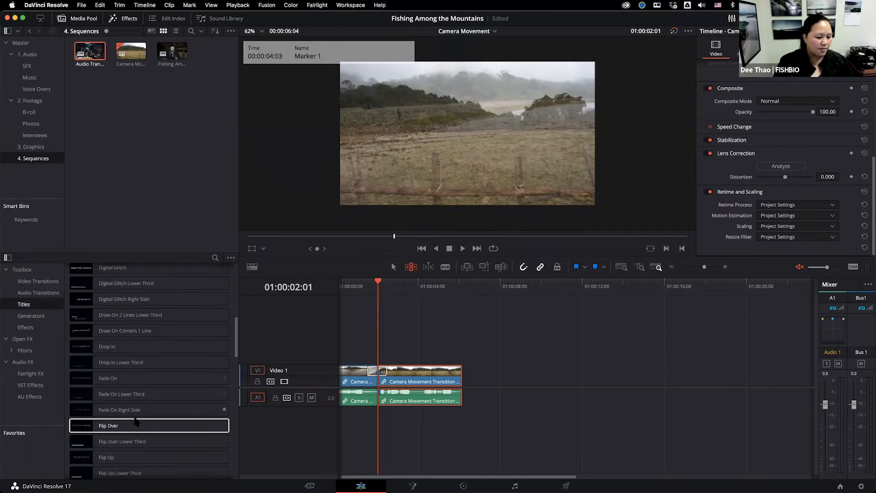
{"action": "scroll", "coordinate": [136, 419], "scroll_direction": "down", "scroll_amount": 10}
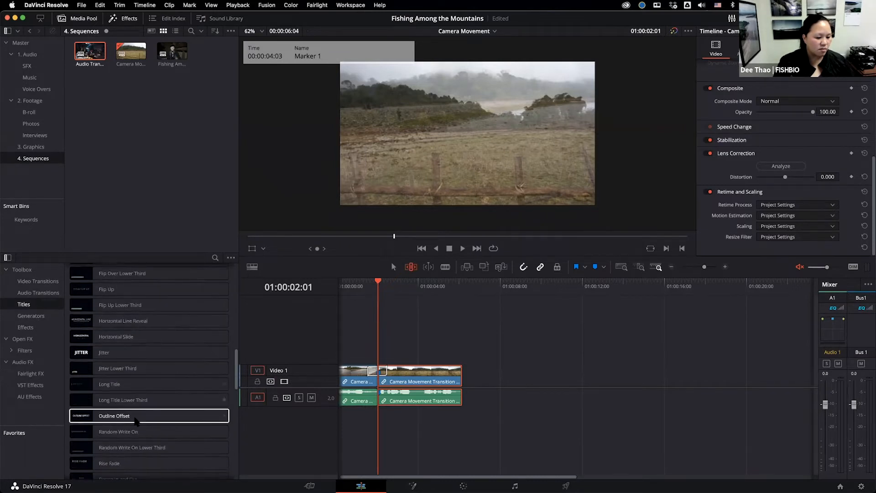
{"action": "scroll", "coordinate": [135, 420], "scroll_direction": "up", "scroll_amount": 20}
{"action": "scroll", "coordinate": [135, 419], "scroll_direction": "up", "scroll_amount": 5}
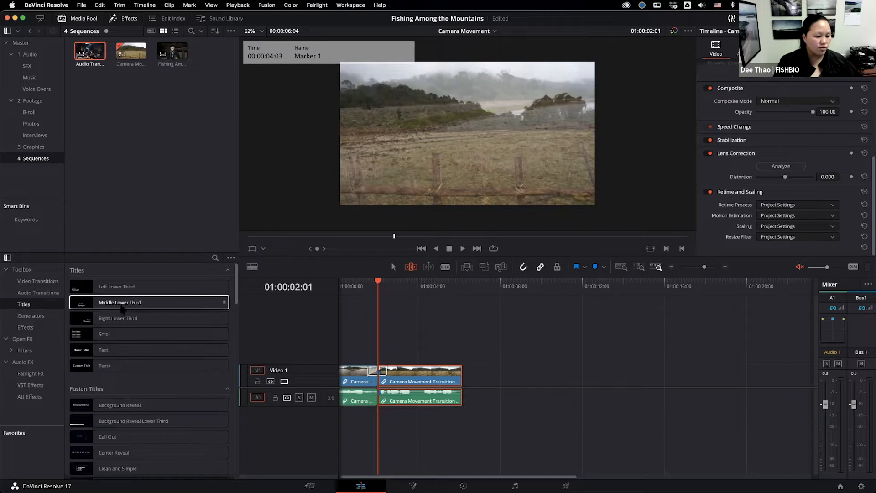
{"action": "left_click_drag", "start_coordinate": [103, 351], "coordinate": [365, 350]}
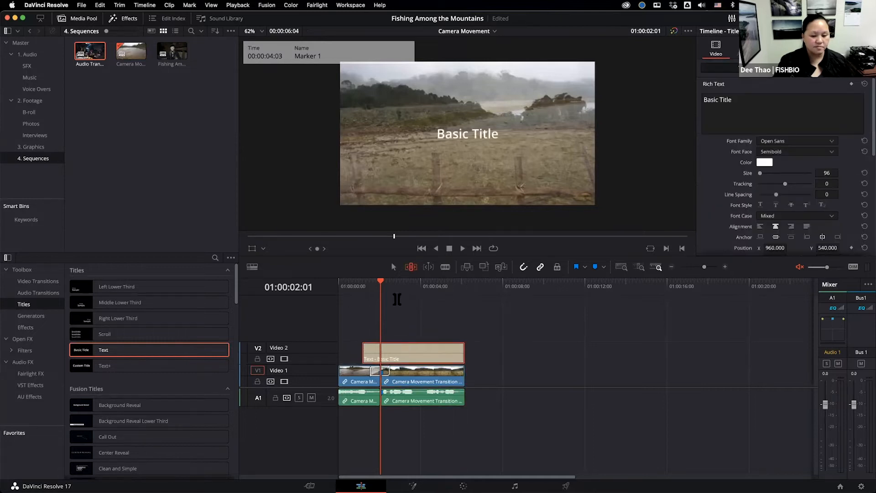
Return to selection mode at 01:00:02:23 and replace the title's text with "Fishing Among the Mountains".
{"action": "left_click", "coordinate": [399, 300]}
{"action": "left_click", "coordinate": [393, 266]}
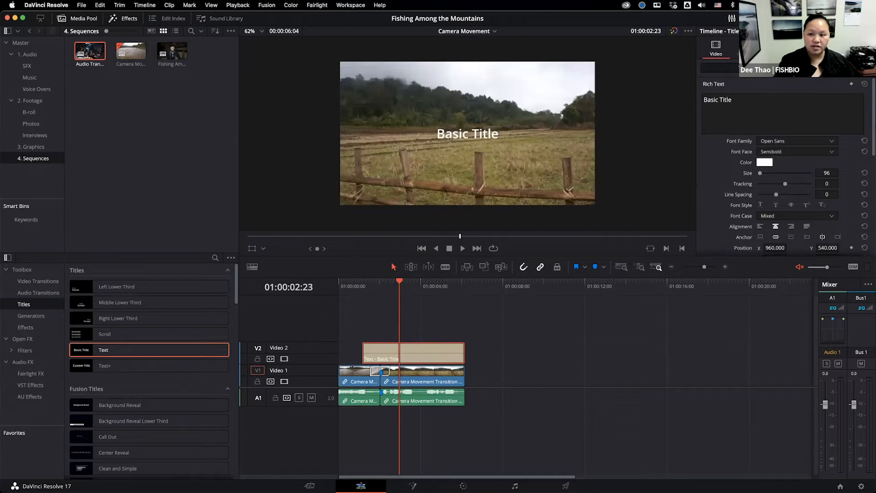
{"action": "left_click_drag", "start_coordinate": [750, 104], "coordinate": [694, 98]}
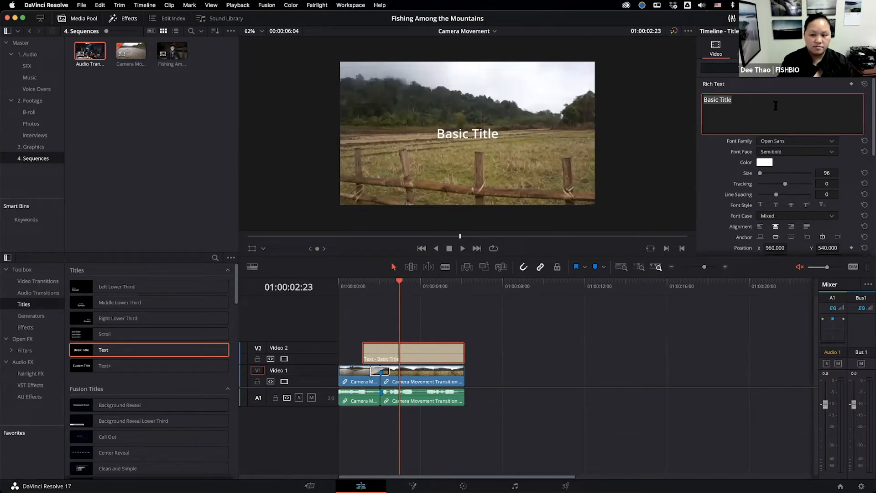
{"action": "type", "text": "Fishing Among the Mountains"}
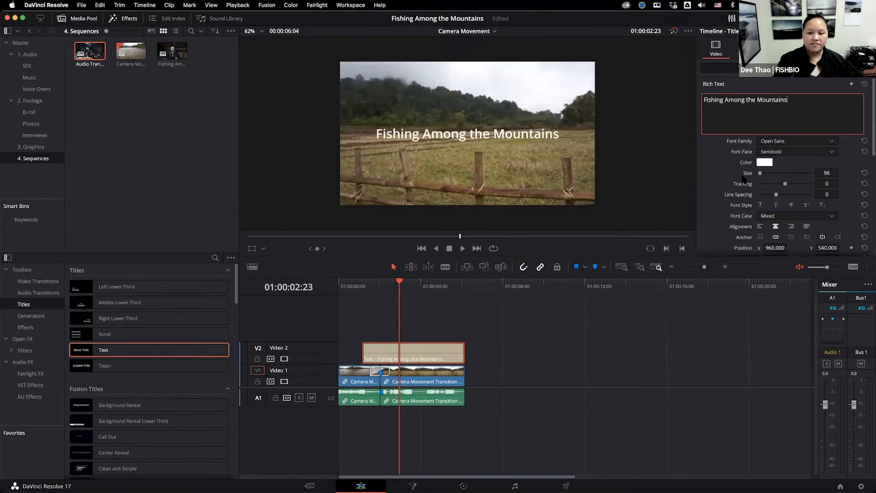
Review the title's font, spacing, position, stroke, drop shadow and background settings, and deselect the title.
{"action": "scroll", "coordinate": [726, 187], "scroll_direction": "down", "scroll_amount": 2}
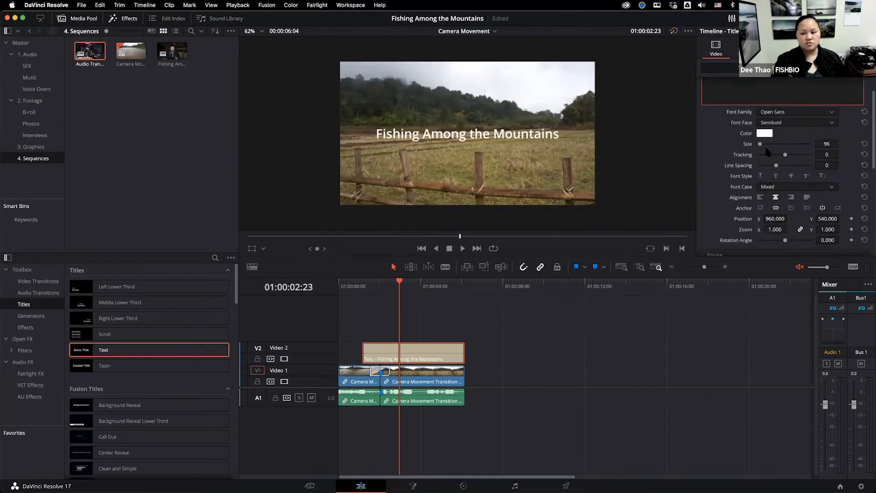
{"action": "left_click_drag", "start_coordinate": [776, 166], "coordinate": [738, 186]}
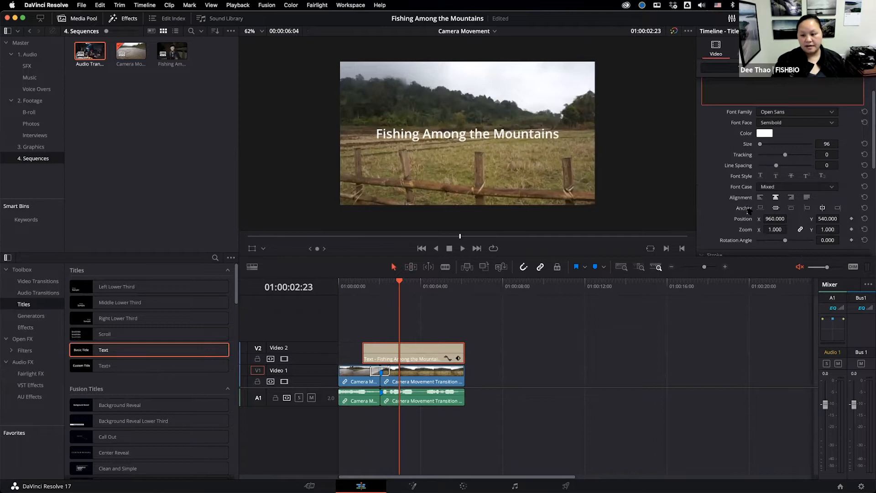
{"action": "scroll", "coordinate": [748, 208], "scroll_direction": "down", "scroll_amount": 2}
{"action": "scroll", "coordinate": [723, 197], "scroll_direction": "down", "scroll_amount": 5}
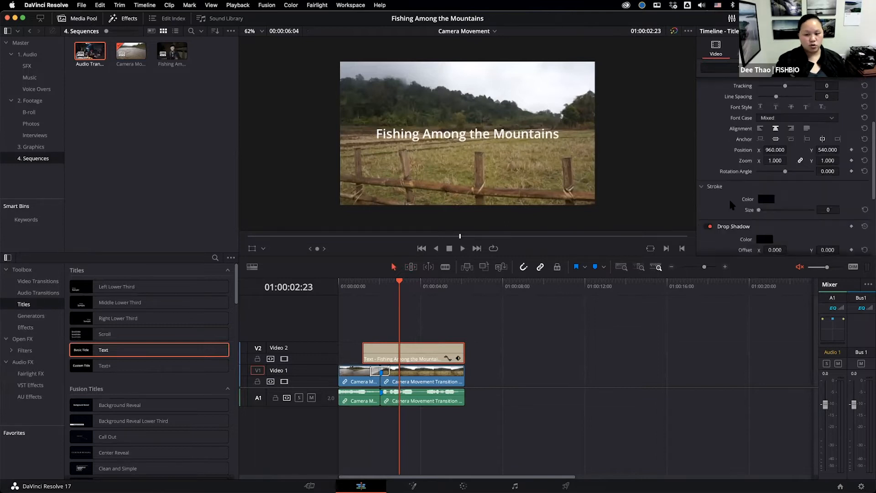
{"action": "left_click", "coordinate": [710, 175]}
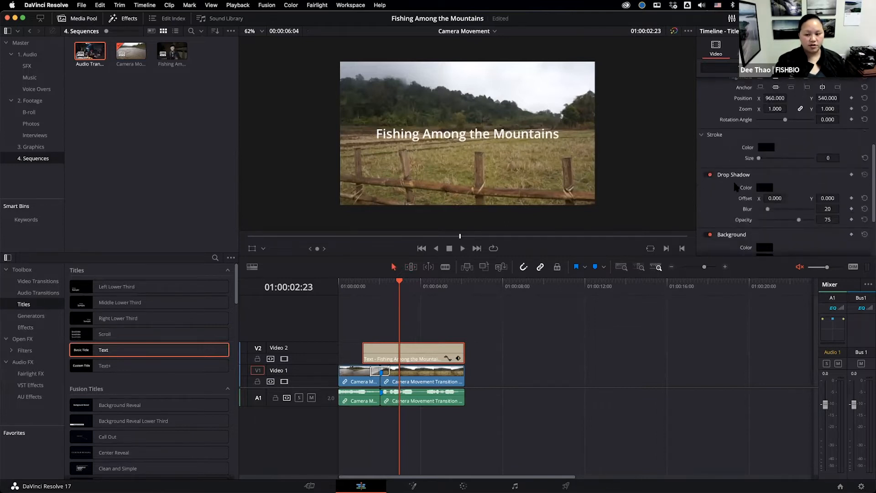
{"action": "scroll", "coordinate": [726, 230], "scroll_direction": "down", "scroll_amount": 4}
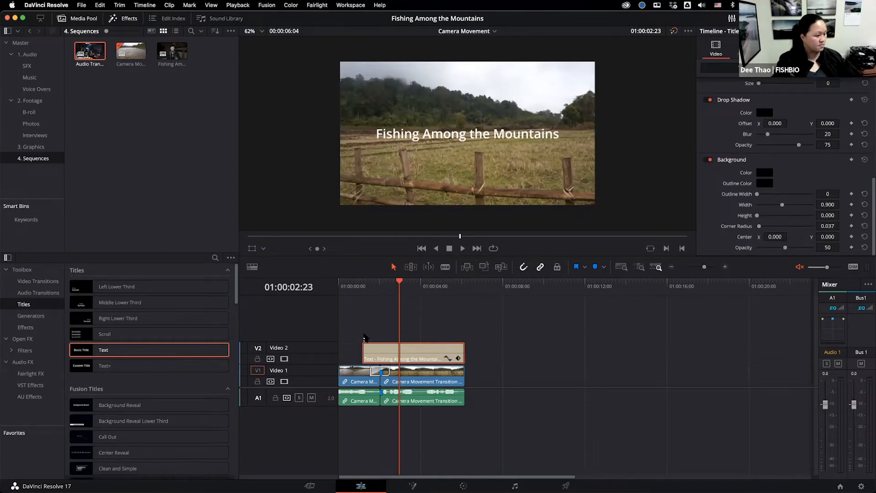
{"action": "left_click", "coordinate": [425, 324]}
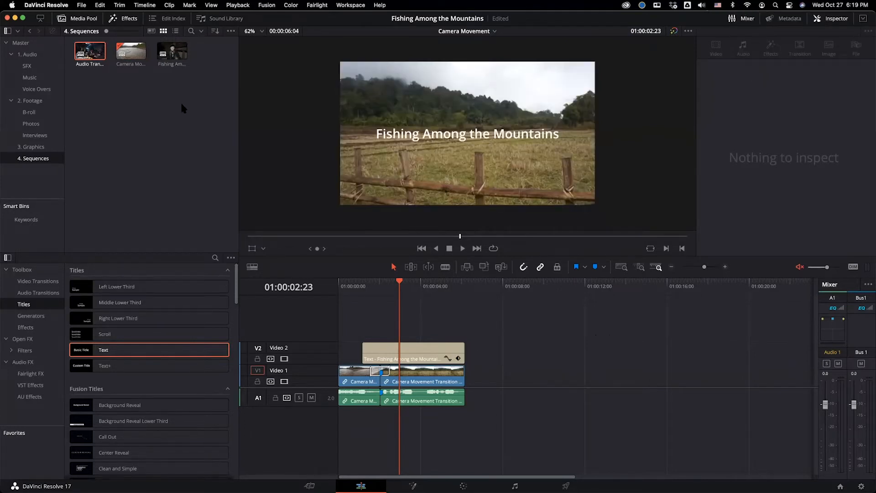
Browse the available effects, generators and title presets, going through the Fusion Titles down to Subtitles.
{"action": "left_click", "coordinate": [147, 54]}
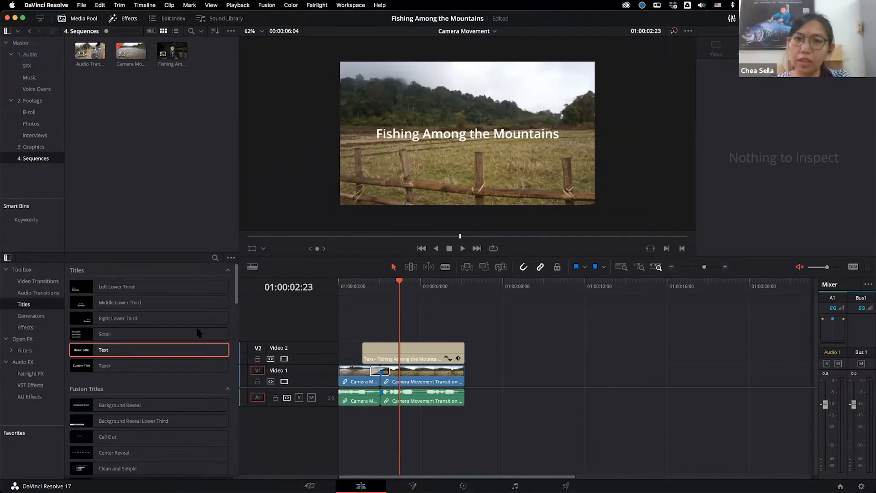
{"action": "left_click", "coordinate": [43, 318]}
{"action": "left_click", "coordinate": [44, 327]}
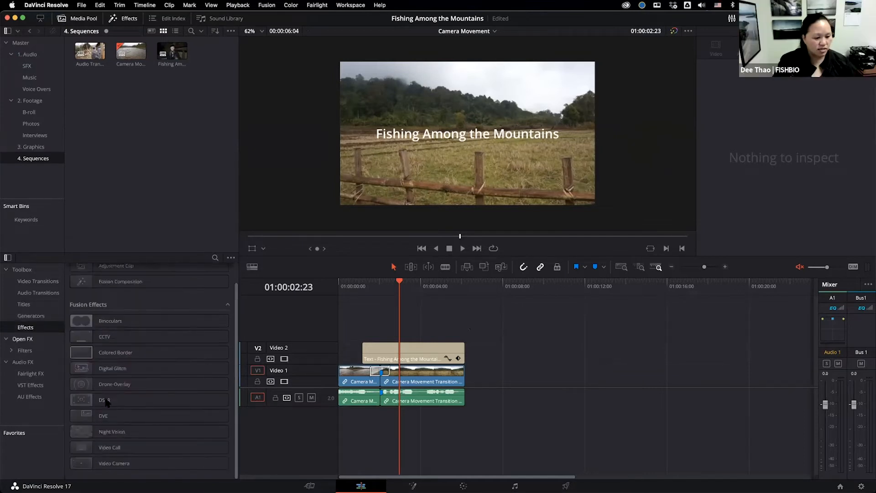
{"action": "left_click", "coordinate": [43, 317]}
{"action": "left_click", "coordinate": [218, 334]}
{"action": "scroll", "coordinate": [212, 411], "scroll_direction": "down", "scroll_amount": 3}
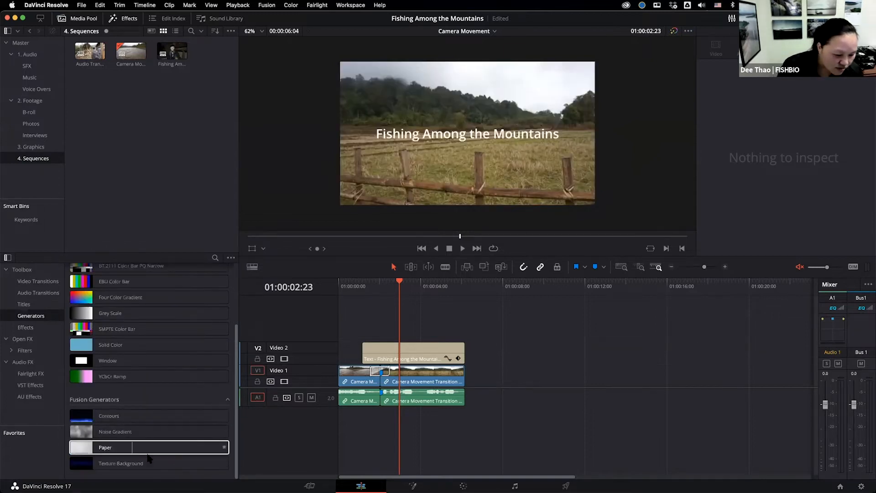
{"action": "left_click", "coordinate": [39, 304]}
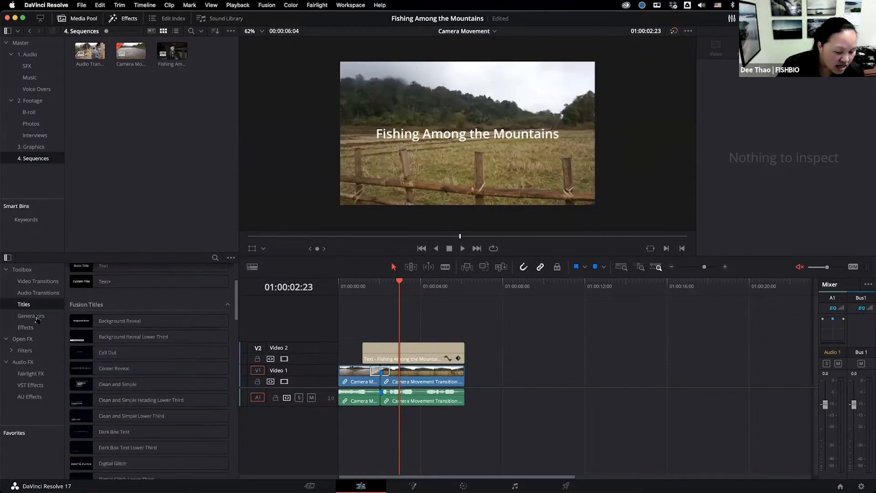
{"action": "scroll", "coordinate": [182, 388], "scroll_direction": "down", "scroll_amount": 10}
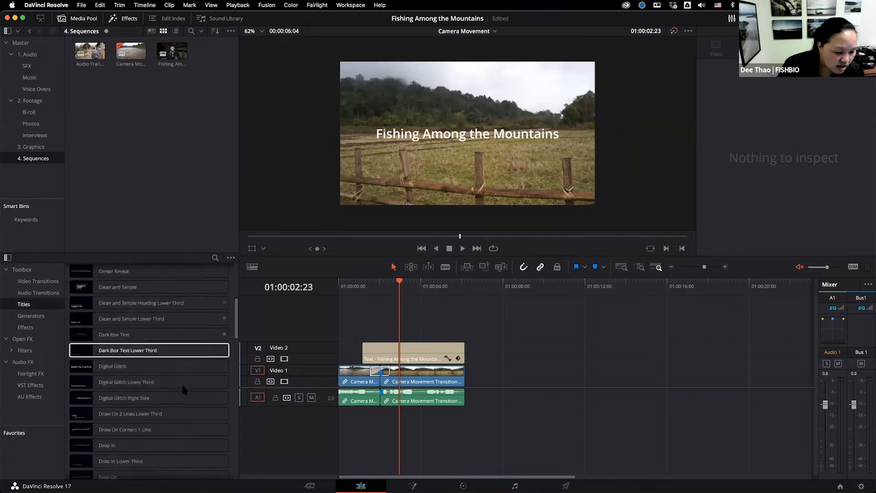
{"action": "scroll", "coordinate": [183, 389], "scroll_direction": "down", "scroll_amount": 10}
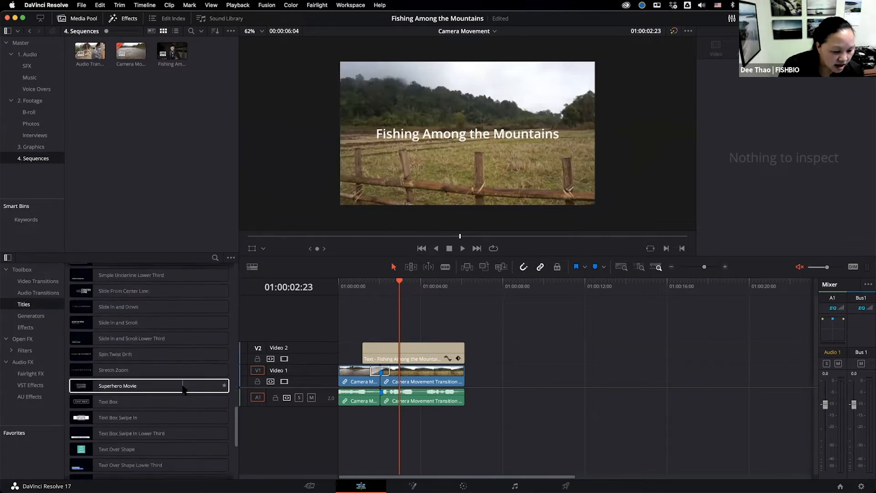
{"action": "scroll", "coordinate": [183, 389], "scroll_direction": "down", "scroll_amount": 1}
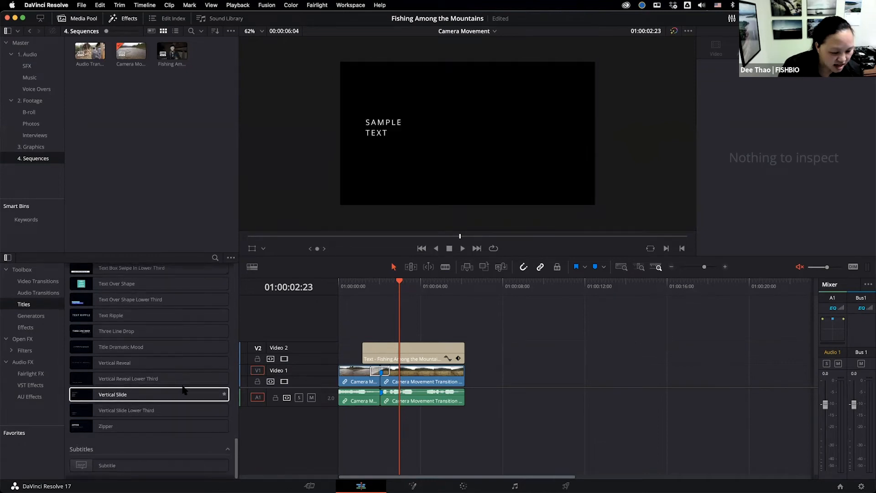
Look through the Fusion Effects and generators, and scan the Titles and Fusion Titles presets once more.
{"action": "scroll", "coordinate": [183, 389], "scroll_direction": "up", "scroll_amount": 20}
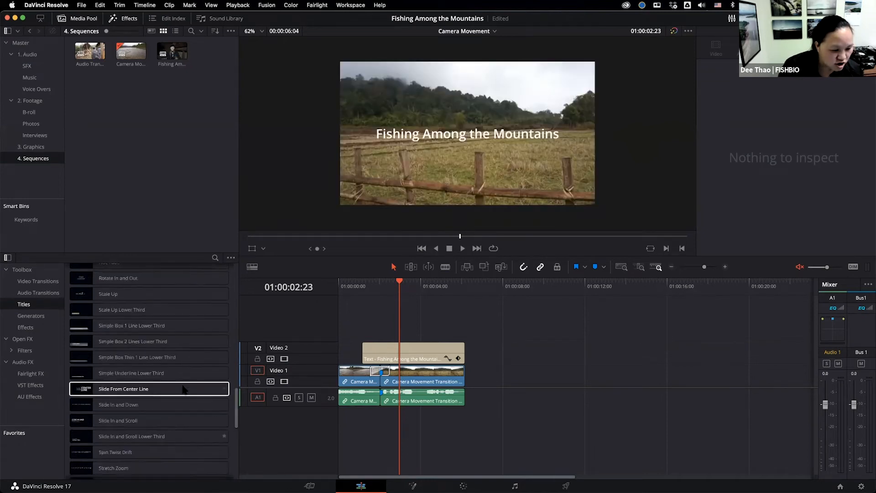
{"action": "left_click", "coordinate": [37, 316]}
{"action": "scroll", "coordinate": [138, 360], "scroll_direction": "down", "scroll_amount": 3}
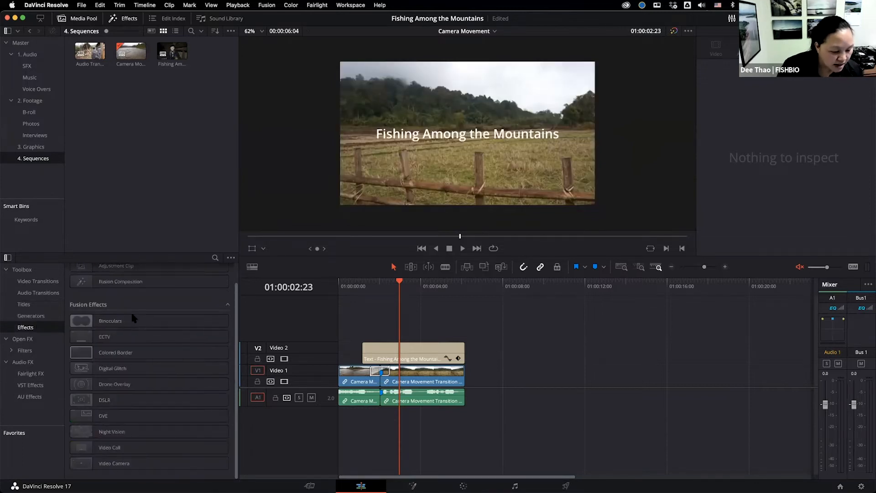
{"action": "left_click", "coordinate": [31, 327]}
{"action": "left_click", "coordinate": [32, 316]}
{"action": "left_click", "coordinate": [137, 365]}
{"action": "left_click", "coordinate": [48, 305]}
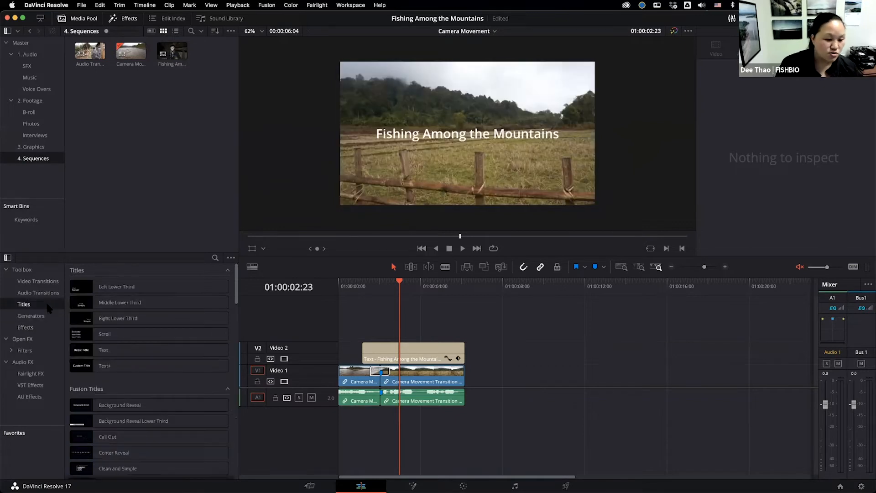
{"action": "left_click", "coordinate": [181, 346]}
{"action": "scroll", "coordinate": [181, 346], "scroll_direction": "down", "scroll_amount": 10}
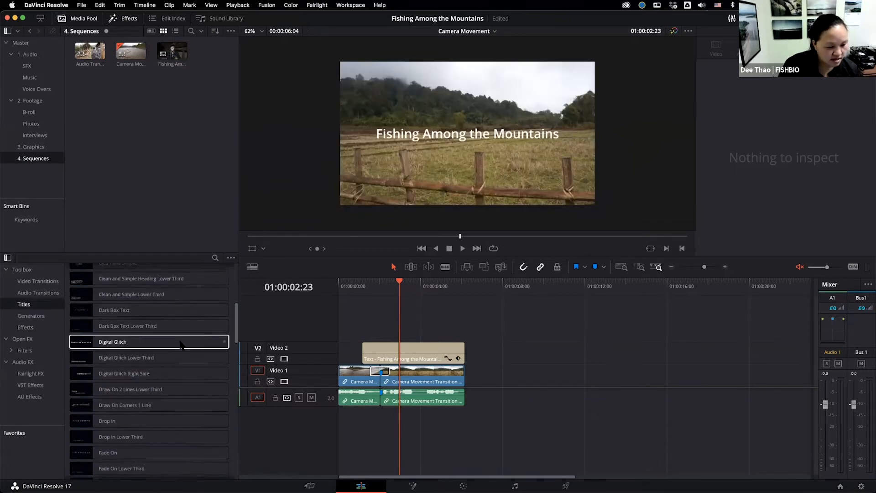
{"action": "scroll", "coordinate": [182, 345], "scroll_direction": "up", "scroll_amount": 10}
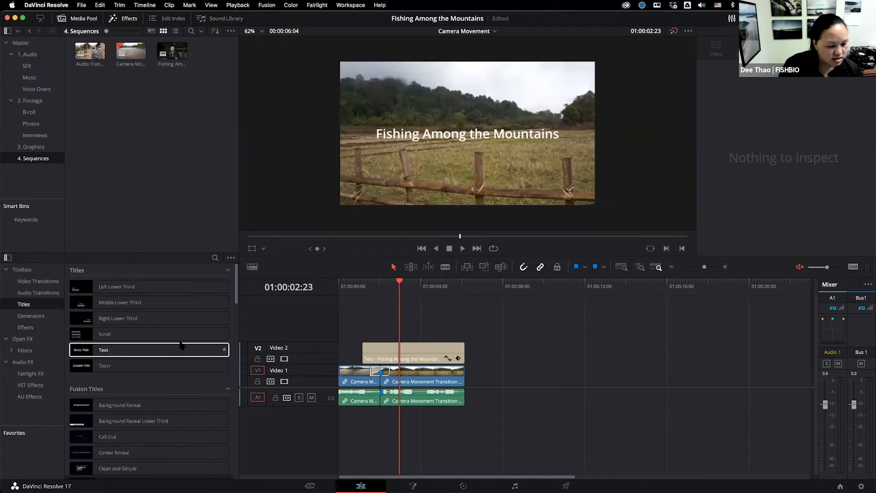
Examine the standard and Fusion generators, and go through the video transitions, including the Fusion Transitions.
{"action": "left_click", "coordinate": [31, 316]}
{"action": "scroll", "coordinate": [196, 388], "scroll_direction": "down", "scroll_amount": 3}
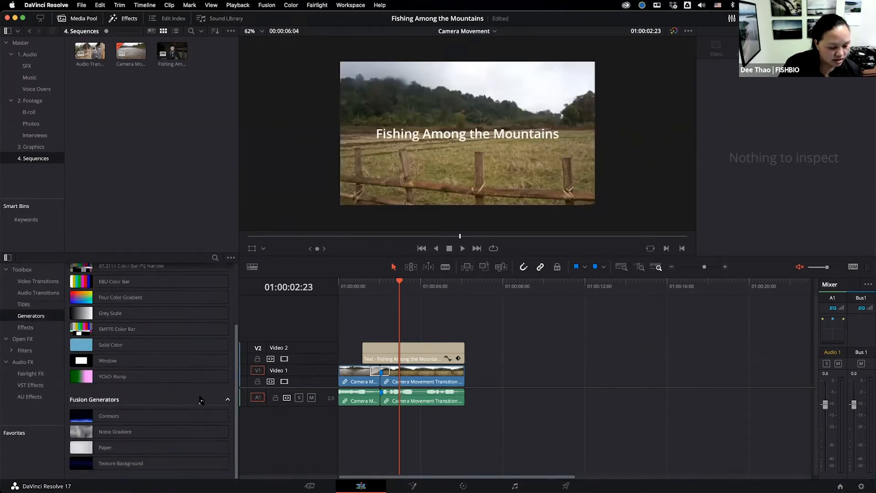
{"action": "scroll", "coordinate": [195, 393], "scroll_direction": "up", "scroll_amount": 3}
{"action": "left_click", "coordinate": [38, 281]}
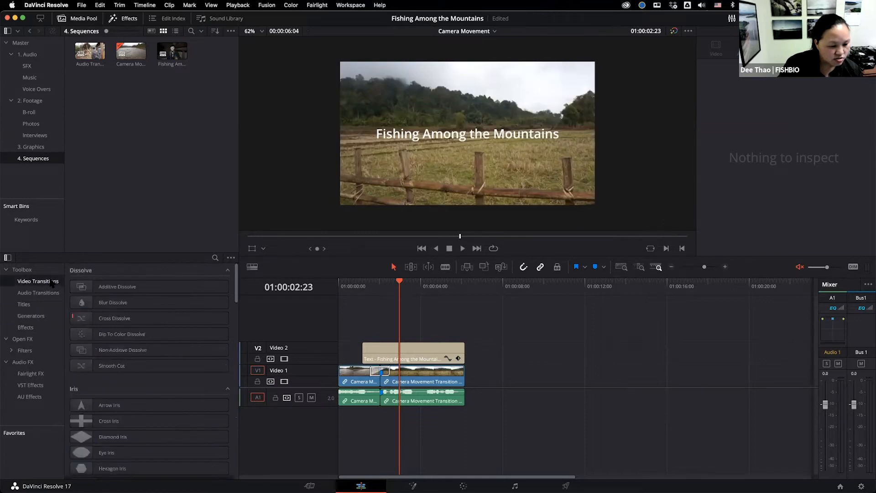
{"action": "scroll", "coordinate": [131, 364], "scroll_direction": "down", "scroll_amount": 15}
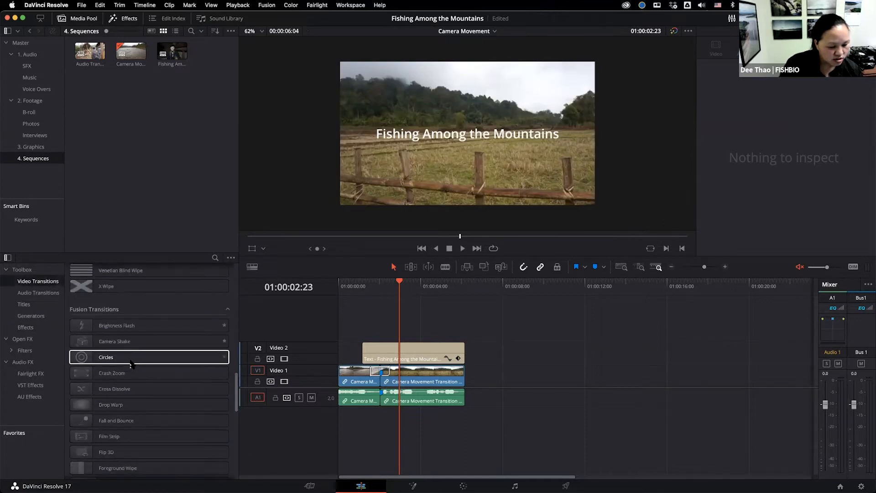
{"action": "scroll", "coordinate": [131, 364], "scroll_direction": "down", "scroll_amount": 10}
{"action": "scroll", "coordinate": [131, 364], "scroll_direction": "up", "scroll_amount": 20}
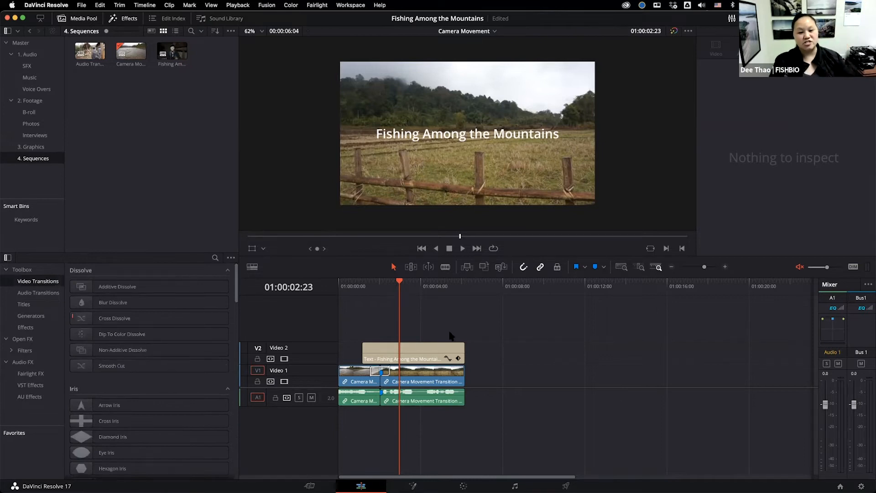
Move the "Fishing Among the Mountains" title clip up from Video 2 to a new Video 3 track.
{"action": "left_click", "coordinate": [442, 382]}
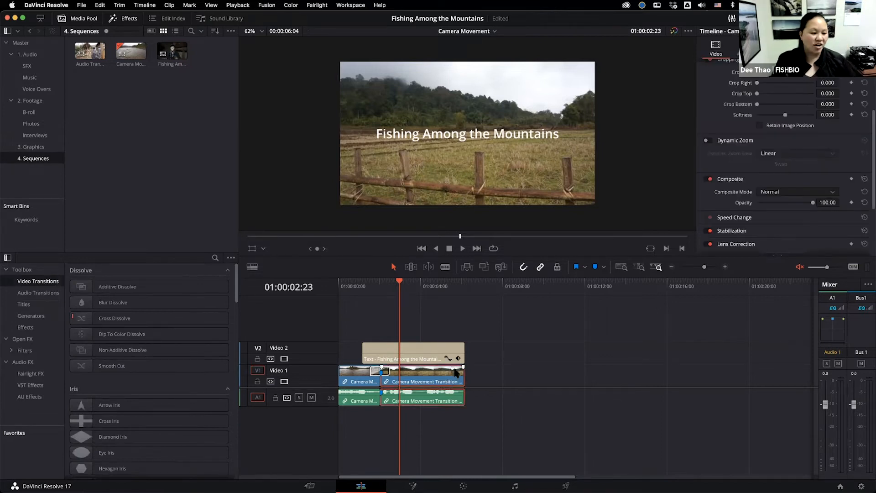
{"action": "left_click_drag", "start_coordinate": [428, 345], "coordinate": [426, 330]}
{"action": "left_click", "coordinate": [183, 140]}
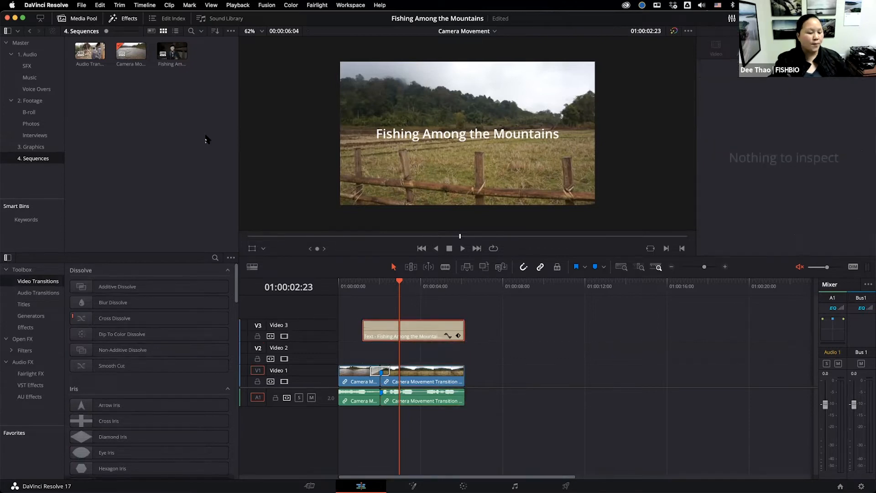
Place New species of Schistura.jpg from the Photos bin on Video 2, starting at the Camera Movement cut, and zoom it to 1.450.
{"action": "left_click", "coordinate": [36, 135]}
{"action": "left_click", "coordinate": [32, 124]}
{"action": "left_click", "coordinate": [40, 113]}
{"action": "left_click", "coordinate": [38, 89]}
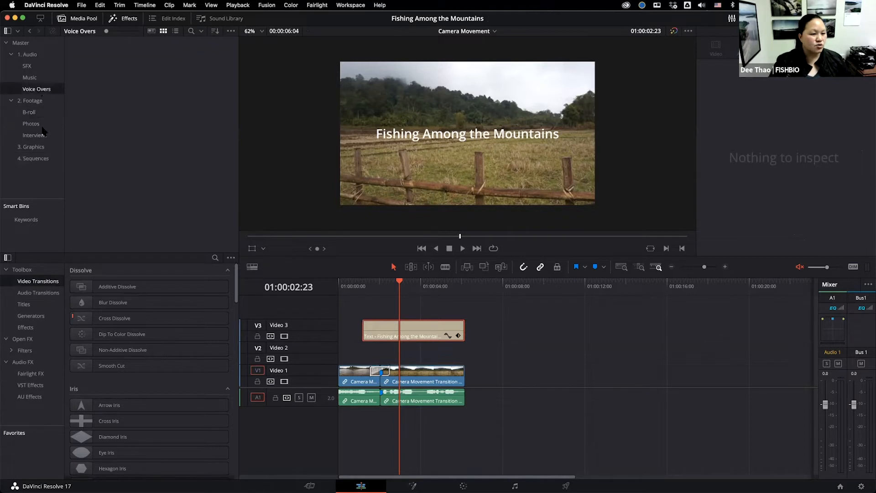
{"action": "left_click", "coordinate": [31, 124]}
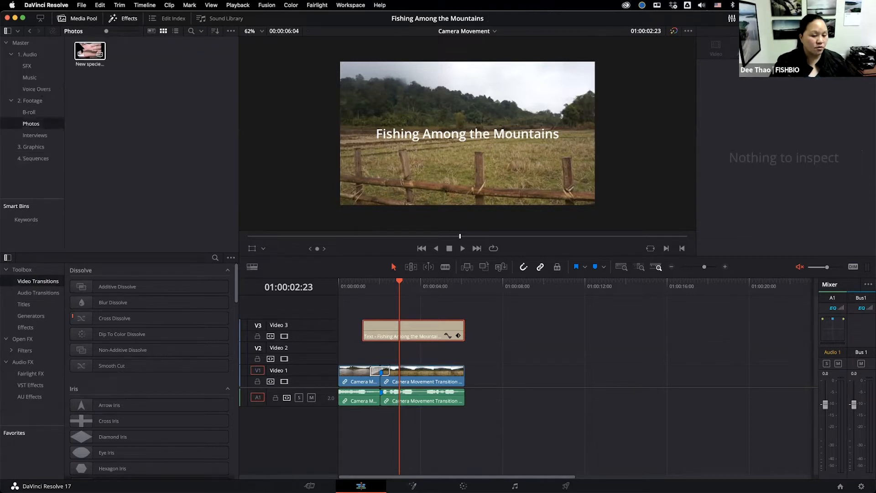
{"action": "double_click", "coordinate": [87, 54]}
{"action": "left_click_drag", "start_coordinate": [376, 338], "coordinate": [445, 362]}
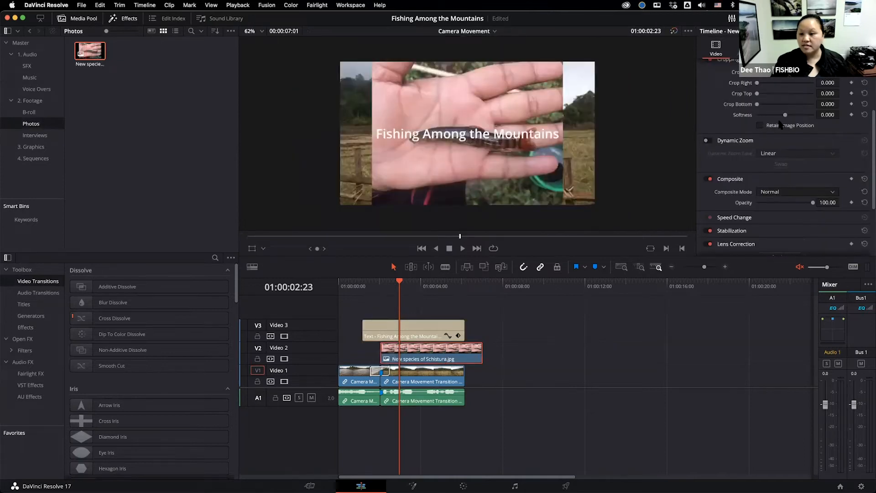
{"action": "scroll", "coordinate": [714, 97], "scroll_direction": "up", "scroll_amount": 3}
{"action": "left_click_drag", "start_coordinate": [777, 78], "coordinate": [790, 78]}
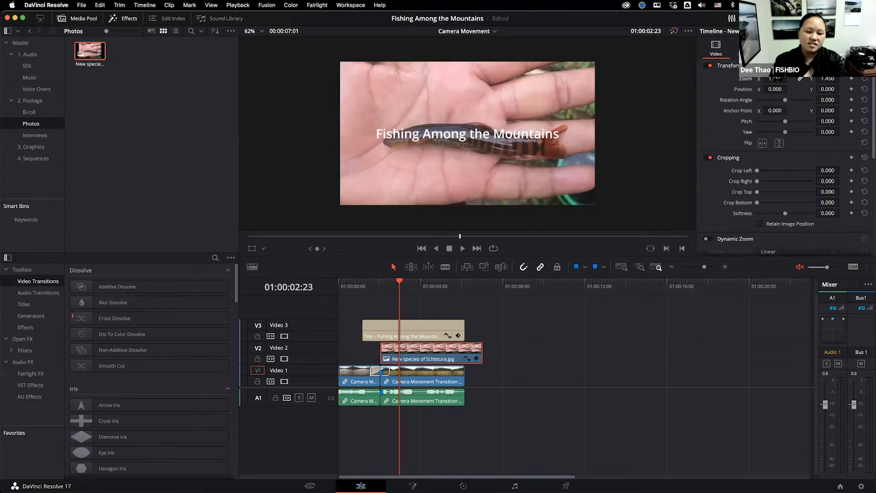
Rearrange the layers so both Camera Movement clips sit on Video 2 and the fish photo lies beneath them on Video 1.
{"action": "left_click", "coordinate": [538, 362]}
{"action": "left_click_drag", "start_coordinate": [443, 358], "coordinate": [590, 410]}
{"action": "left_click", "coordinate": [366, 380]}
{"action": "left_click_drag", "start_coordinate": [366, 380], "coordinate": [367, 360]}
{"action": "left_click_drag", "start_coordinate": [511, 383], "coordinate": [403, 383]}
Crop the second Camera Movement clip by 29.344 left, 29.344 right, 24.700 top and 33.000 bottom.
{"action": "left_click", "coordinate": [436, 359]}
{"action": "scroll", "coordinate": [727, 198], "scroll_direction": "down", "scroll_amount": 5}
{"action": "scroll", "coordinate": [729, 197], "scroll_direction": "down", "scroll_amount": 2}
{"action": "scroll", "coordinate": [743, 187], "scroll_direction": "up", "scroll_amount": 10}
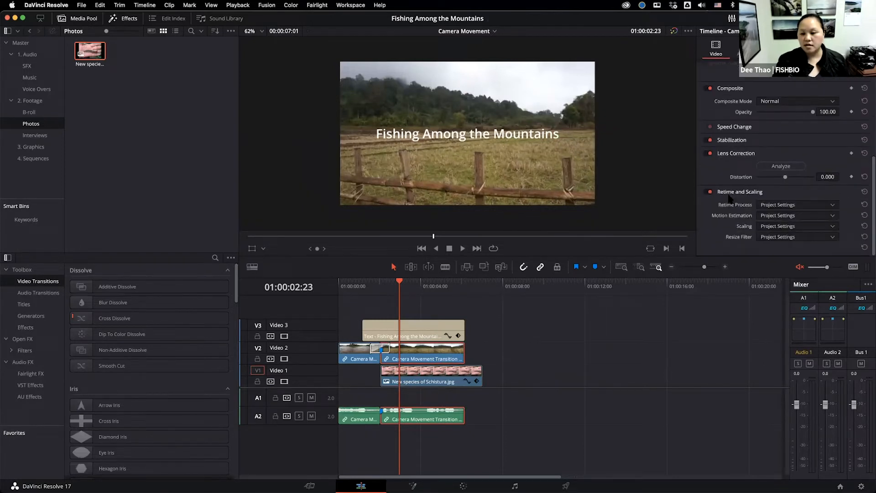
{"action": "left_click_drag", "start_coordinate": [757, 172], "coordinate": [759, 203]}
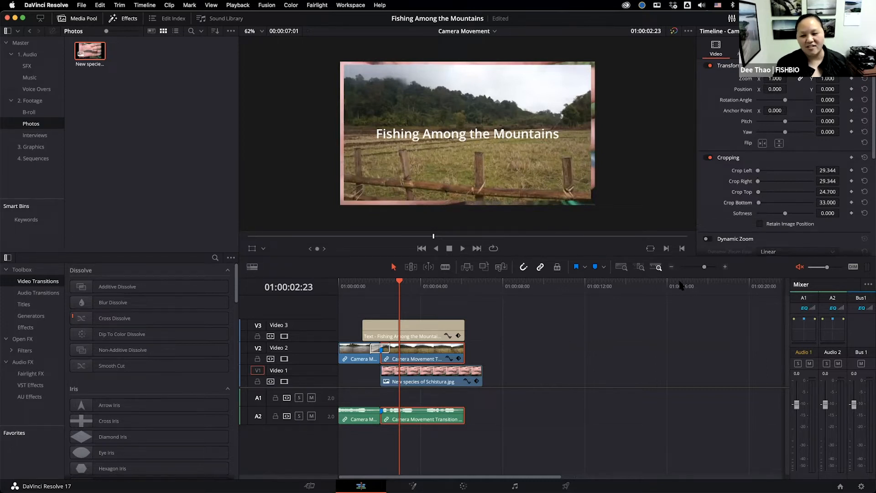
Review the cropped clip's remaining video settings and preview the video transitions from Dissolve through Resolve FX Transitions.
{"action": "scroll", "coordinate": [714, 252], "scroll_direction": "down", "scroll_amount": 2}
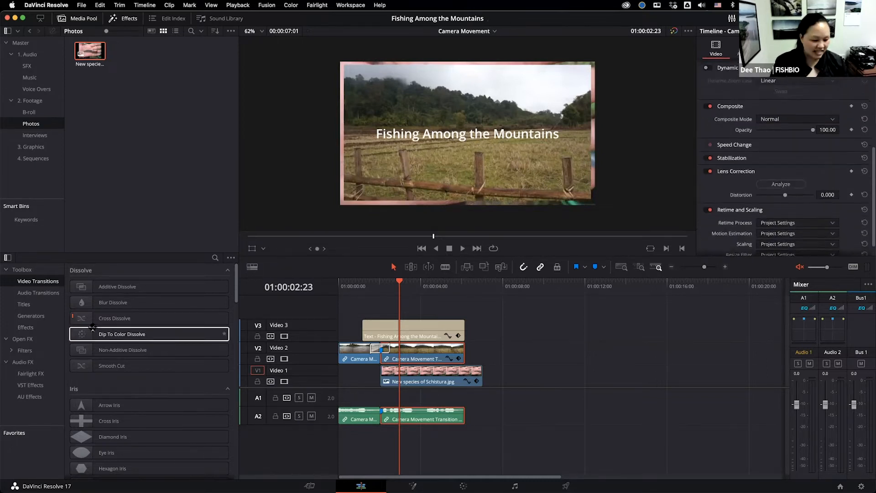
{"action": "left_click", "coordinate": [121, 302]}
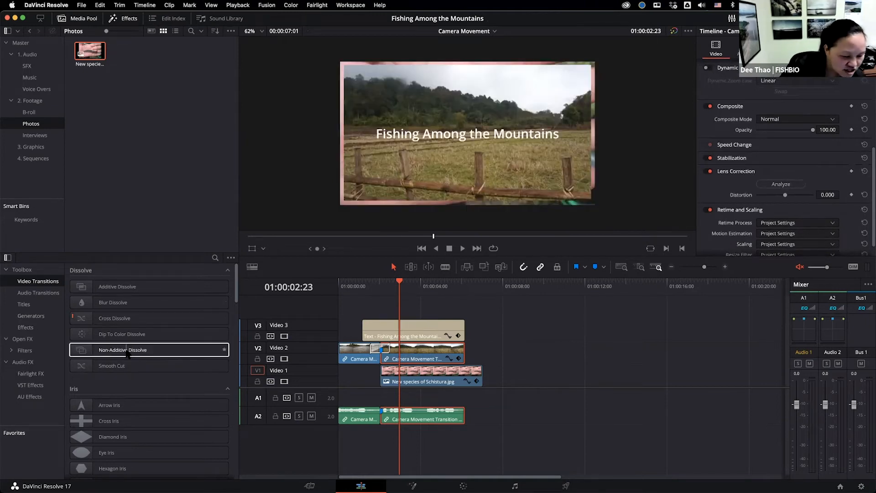
{"action": "scroll", "coordinate": [127, 351], "scroll_direction": "down", "scroll_amount": 10}
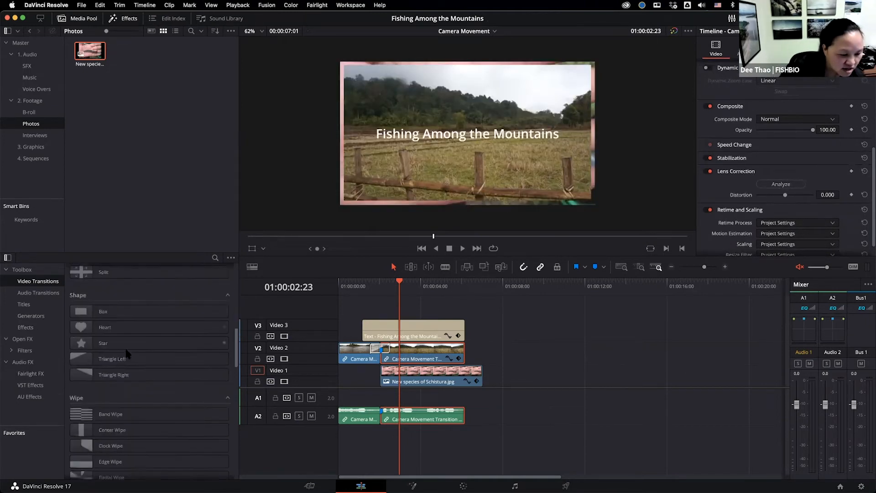
{"action": "scroll", "coordinate": [127, 352], "scroll_direction": "down", "scroll_amount": 12}
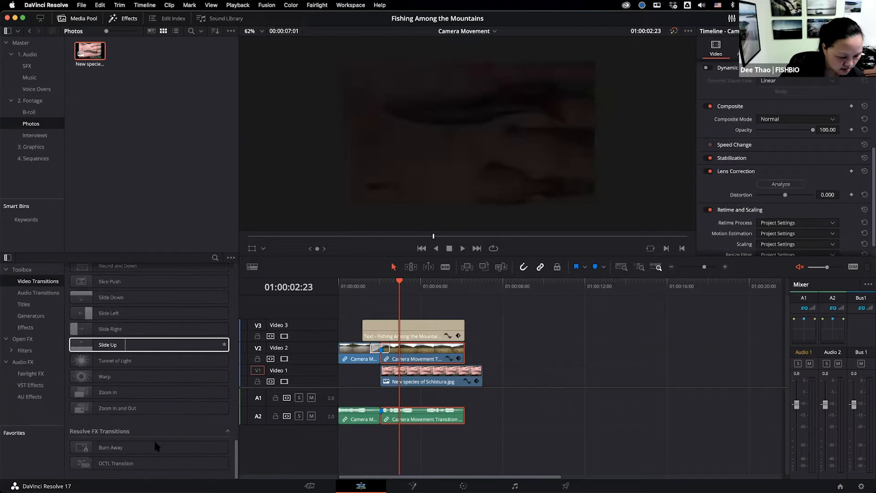
{"action": "scroll", "coordinate": [145, 331], "scroll_direction": "up", "scroll_amount": 3}
{"action": "scroll", "coordinate": [145, 331], "scroll_direction": "up", "scroll_amount": 12}
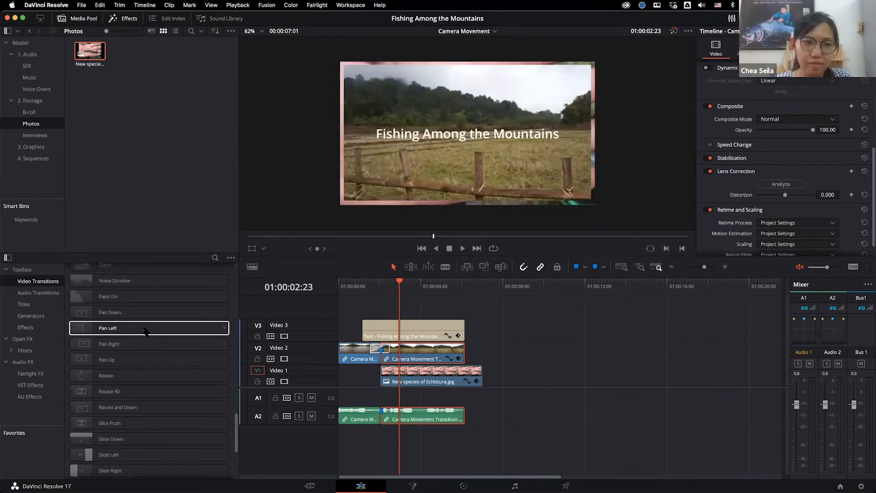
{"action": "scroll", "coordinate": [154, 402], "scroll_direction": "up", "scroll_amount": 10}
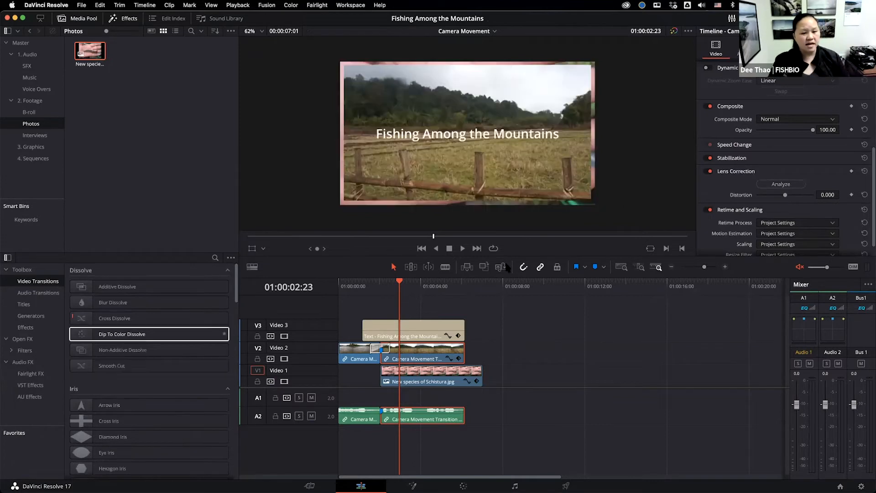
Select the title on Video 3 and review its text, drop shadow and background settings.
{"action": "left_click", "coordinate": [662, 313]}
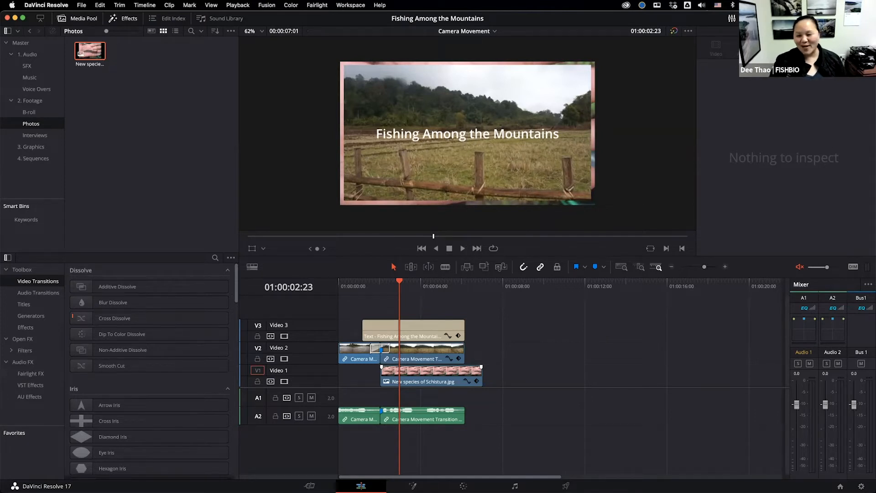
{"action": "left_click", "coordinate": [419, 328]}
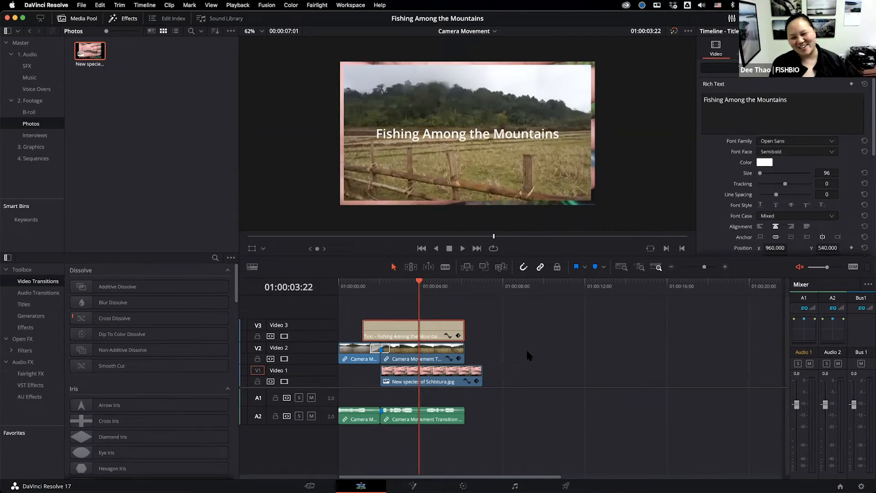
{"action": "left_click", "coordinate": [573, 344]}
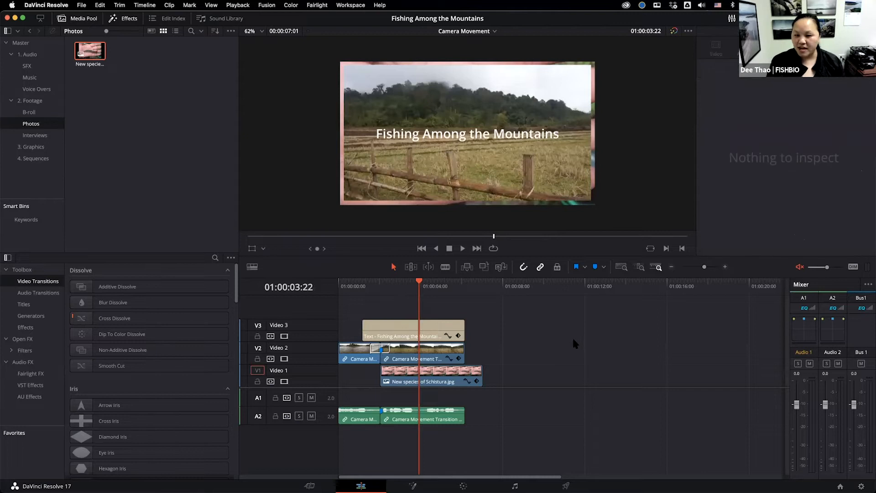
{"action": "left_click", "coordinate": [455, 332]}
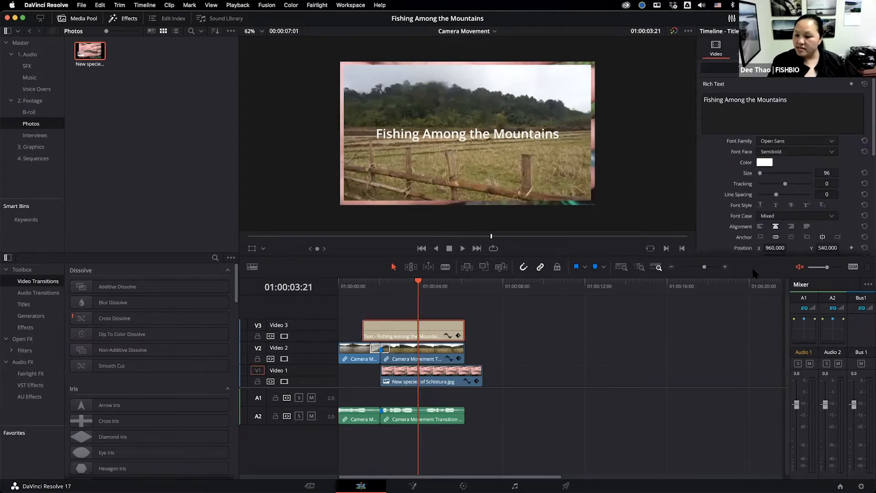
{"action": "scroll", "coordinate": [720, 175], "scroll_direction": "down", "scroll_amount": 5}
{"action": "scroll", "coordinate": [719, 176], "scroll_direction": "down", "scroll_amount": 5}
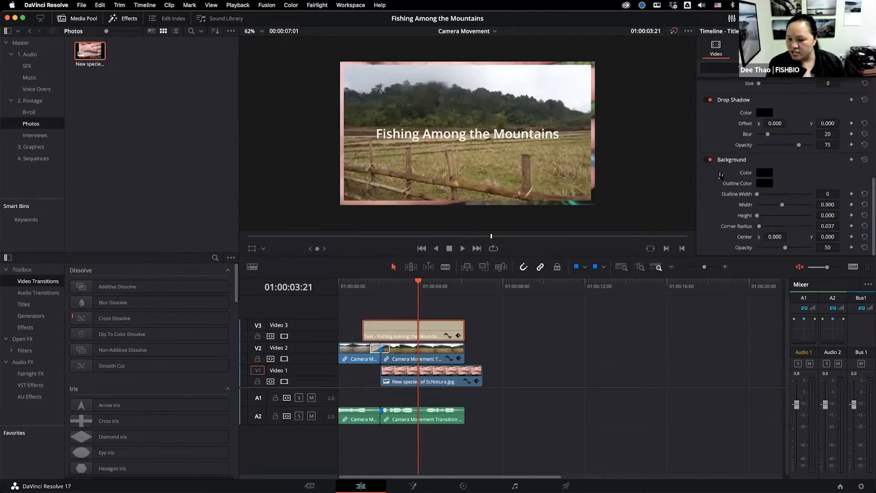
{"action": "scroll", "coordinate": [720, 175], "scroll_direction": "up", "scroll_amount": 10}
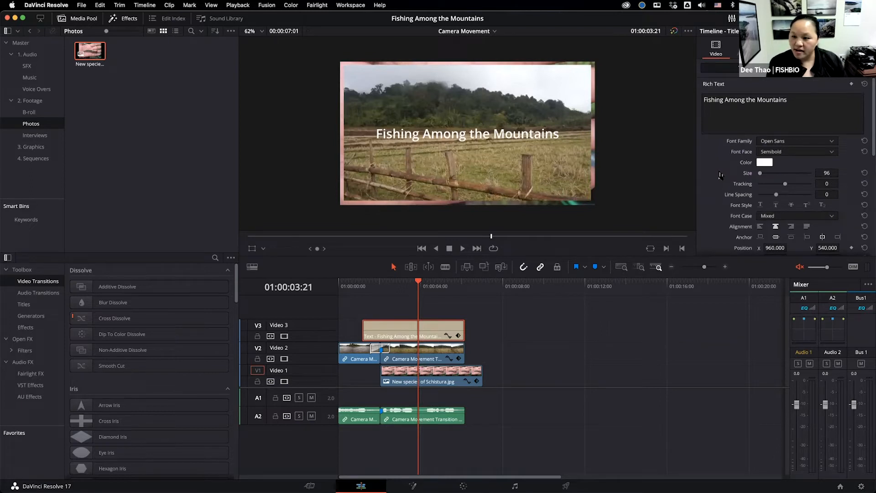
Delete the fish photo from Video 1 and set all four crop values of the second Camera Movement clip to 0.
{"action": "left_click", "coordinate": [474, 376]}
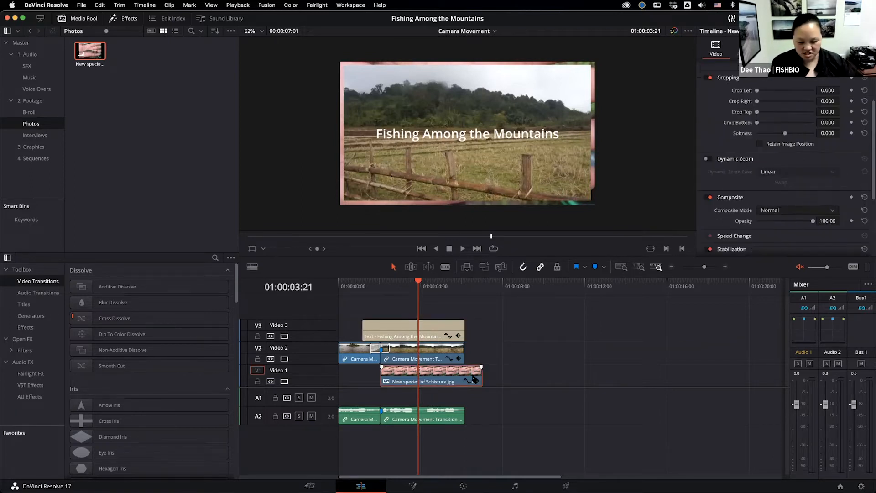
{"action": "key", "text": "Delete"}
{"action": "left_click", "coordinate": [447, 358]}
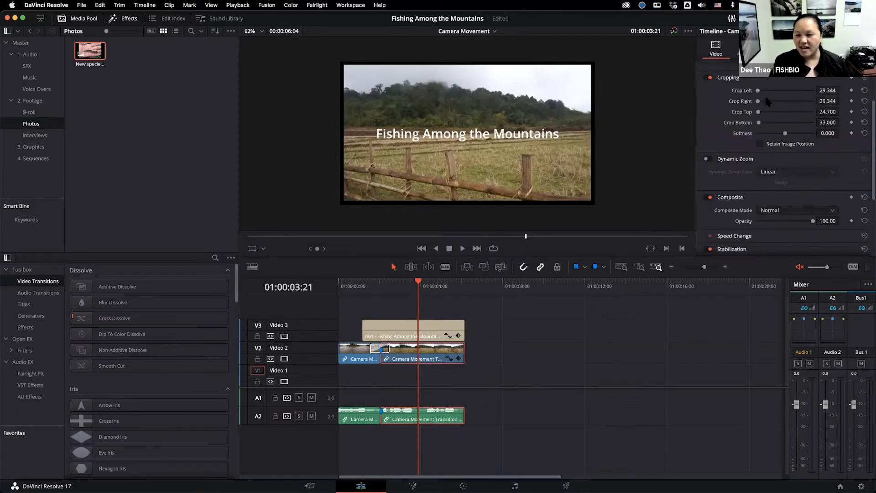
{"action": "left_click_drag", "start_coordinate": [758, 91], "coordinate": [753, 123]}
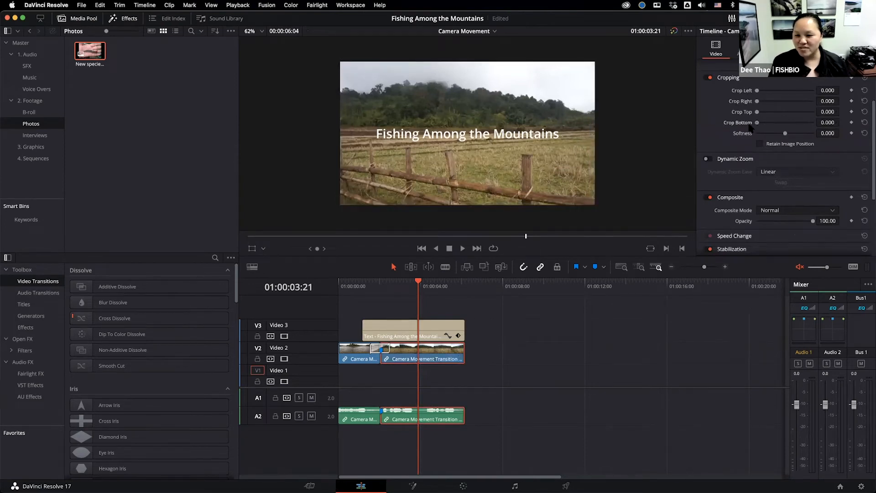
{"action": "scroll", "coordinate": [716, 120], "scroll_direction": "up", "scroll_amount": 3}
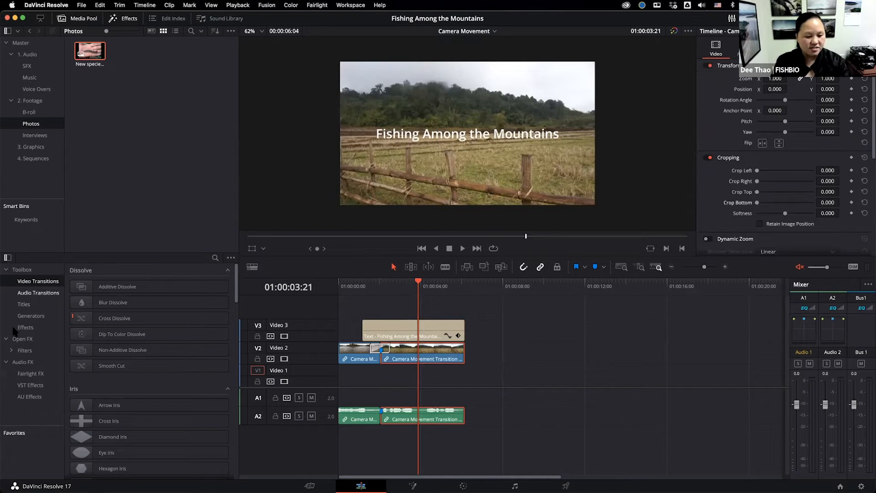
Browse the title presets from the basic Titles through the Fusion Titles to Subtitles.
{"action": "left_click", "coordinate": [24, 304]}
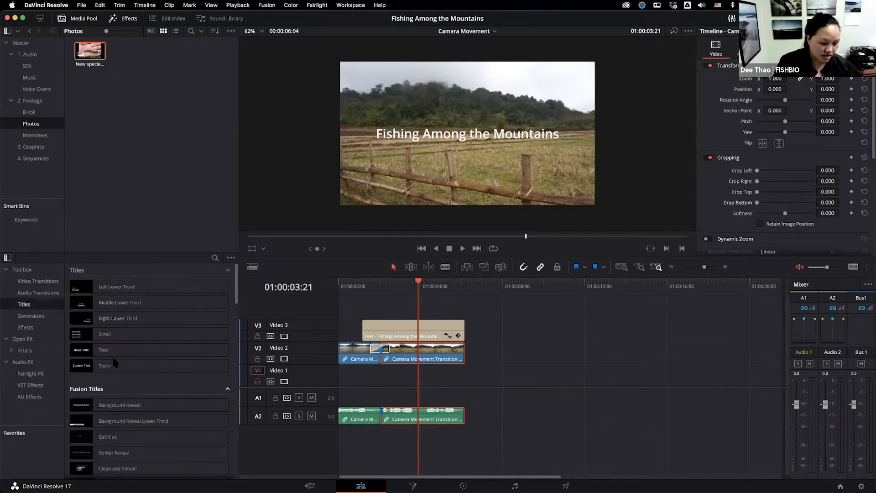
{"action": "scroll", "coordinate": [146, 388], "scroll_direction": "down", "scroll_amount": 10}
{"action": "scroll", "coordinate": [146, 387], "scroll_direction": "down", "scroll_amount": 10}
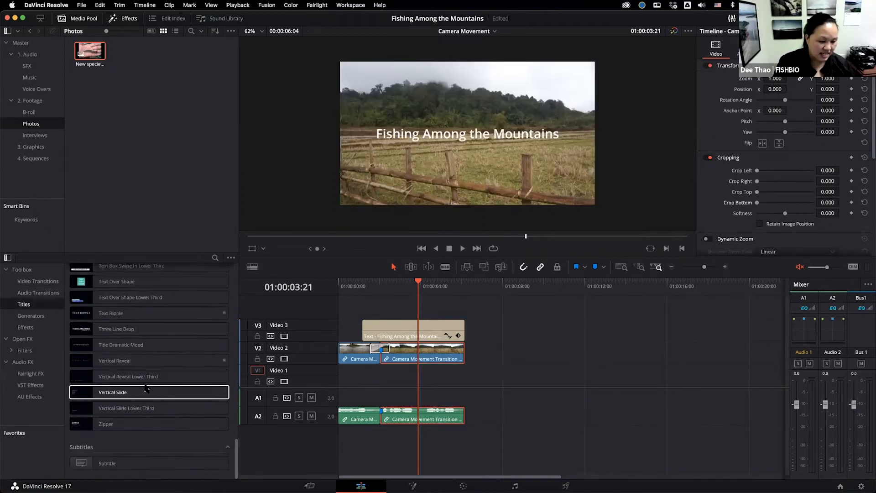
Select the title on Video 3 and clear its existing text.
{"action": "scroll", "coordinate": [146, 388], "scroll_direction": "up", "scroll_amount": 15}
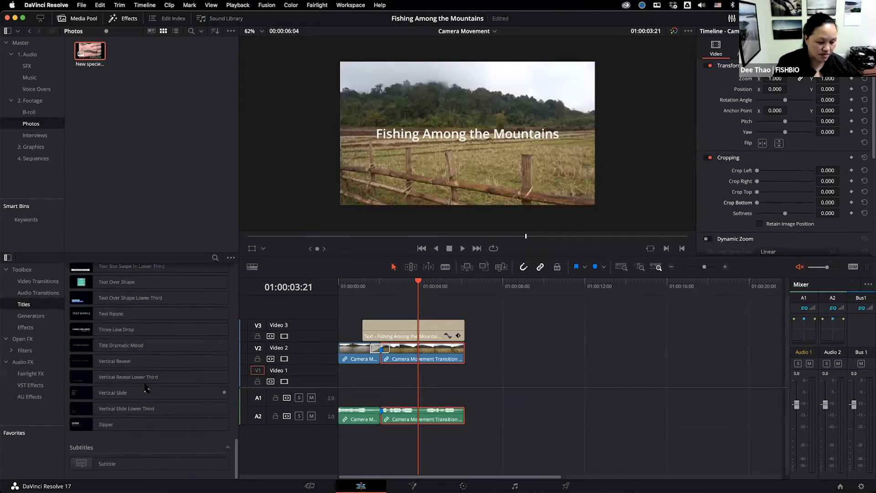
{"action": "left_click_drag", "start_coordinate": [86, 354], "coordinate": [148, 349]}
{"action": "left_click", "coordinate": [399, 338]}
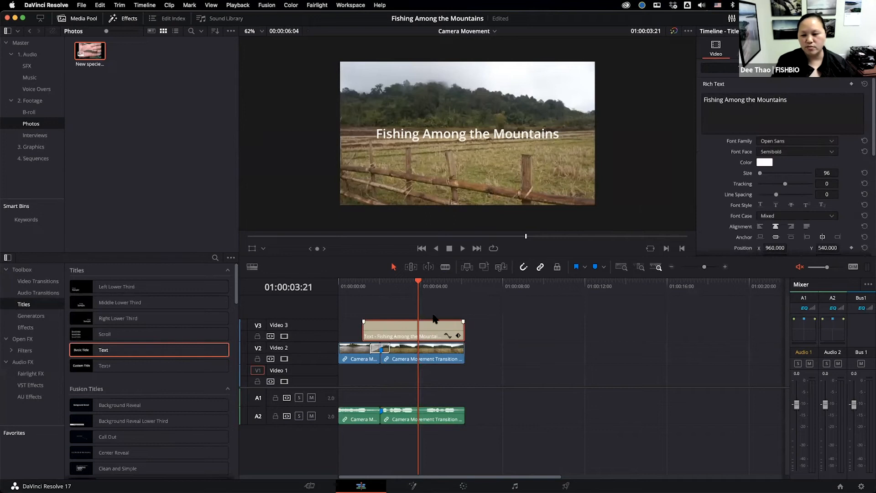
{"action": "triple_click", "coordinate": [810, 99]}
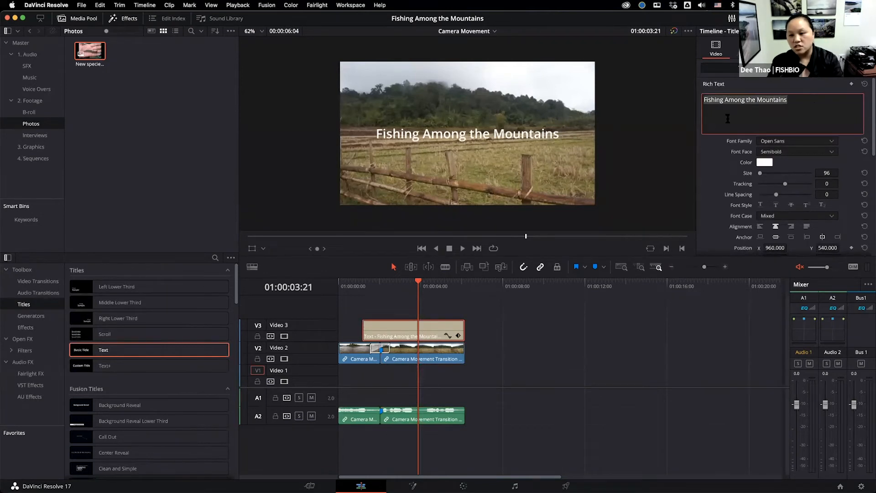
{"action": "key", "text": "BackSpace"}
Enable the title's background, set its color to white and its opacity to 100.
{"action": "scroll", "coordinate": [704, 164], "scroll_direction": "down", "scroll_amount": 10}
{"action": "left_click", "coordinate": [709, 160]}
{"action": "left_click", "coordinate": [769, 174]}
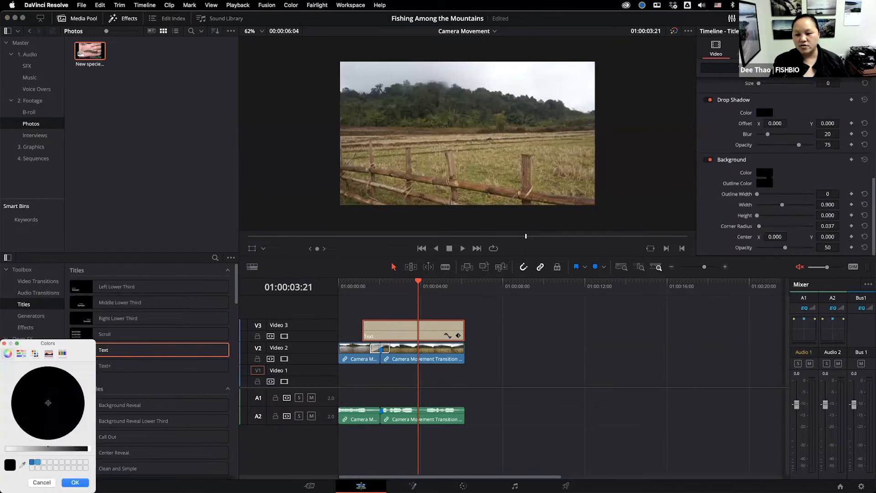
{"action": "left_click_drag", "start_coordinate": [85, 449], "coordinate": [5, 450]}
{"action": "left_click", "coordinate": [79, 482]}
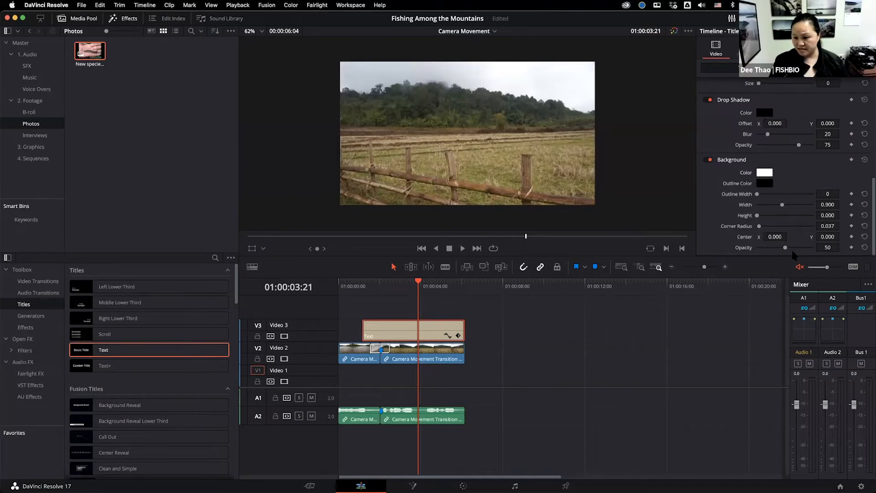
{"action": "left_click_drag", "start_coordinate": [789, 249], "coordinate": [813, 250]}
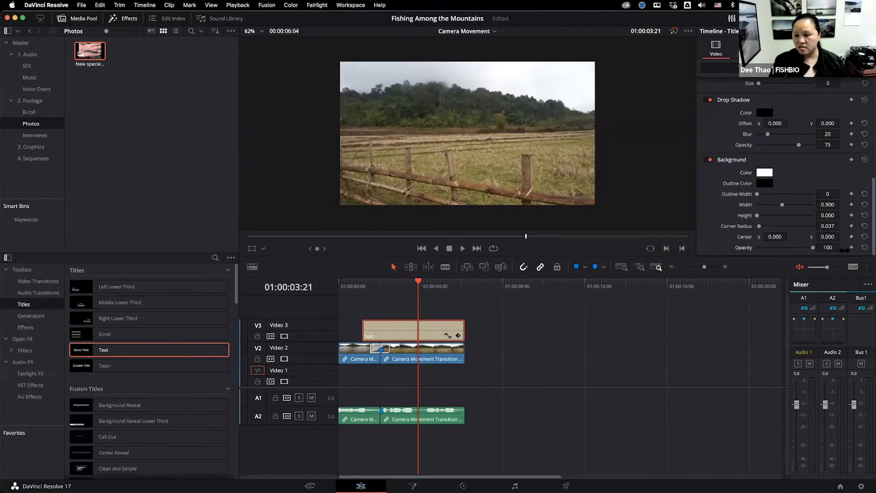
Enter "This is a title" as the title's text and set its background outline color to white.
{"action": "scroll", "coordinate": [771, 150], "scroll_direction": "up", "scroll_amount": 10}
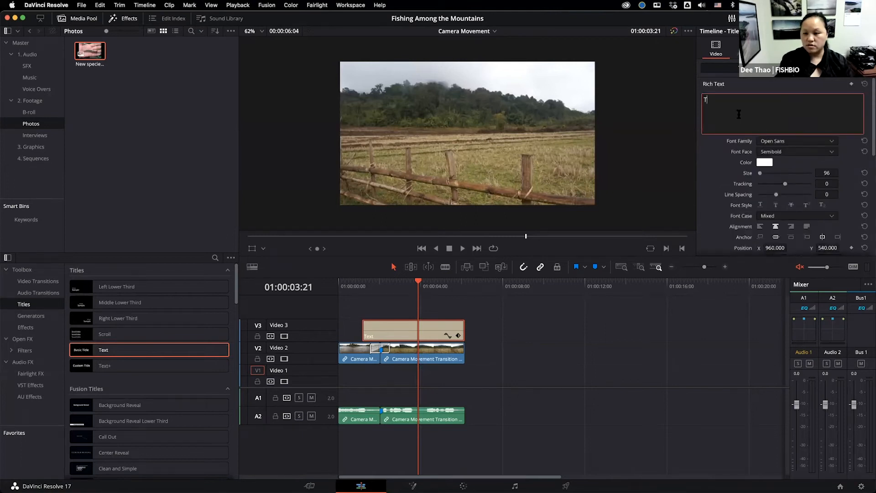
{"action": "type", "text": "his is a title"}
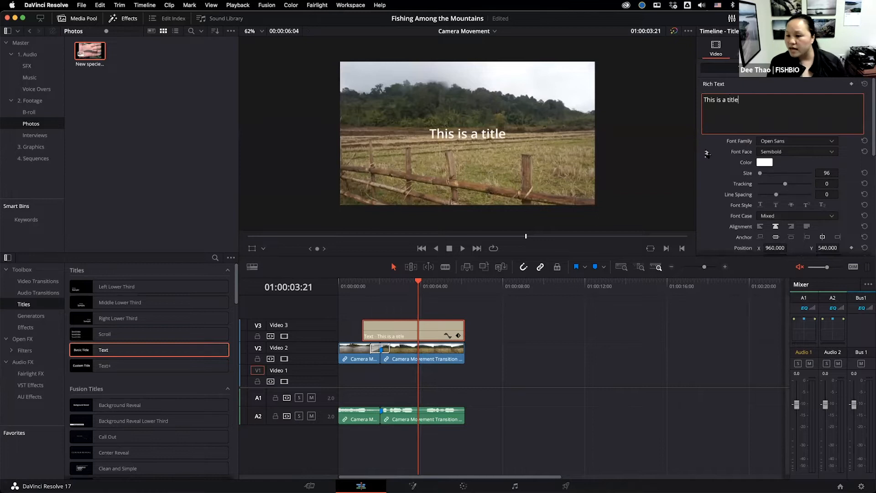
{"action": "scroll", "coordinate": [727, 190], "scroll_direction": "down", "scroll_amount": 10}
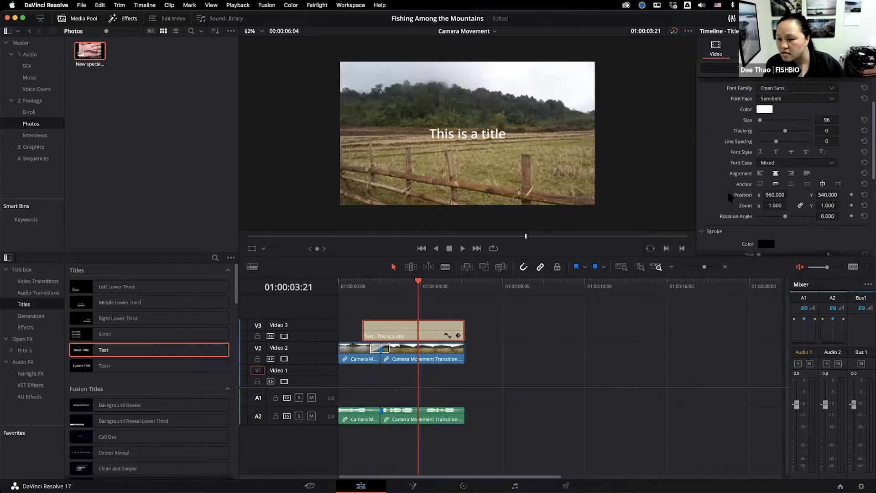
{"action": "scroll", "coordinate": [729, 197], "scroll_direction": "down", "scroll_amount": 1}
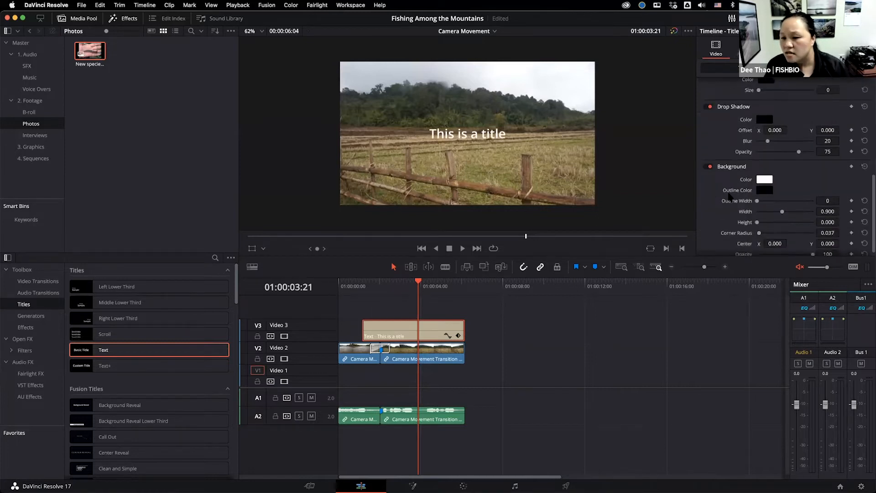
{"action": "left_click", "coordinate": [765, 185]}
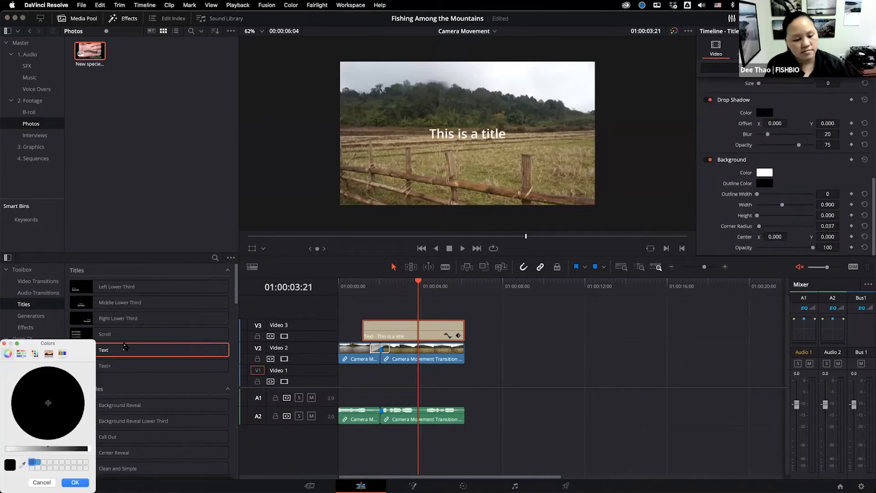
{"action": "left_click", "coordinate": [21, 449]}
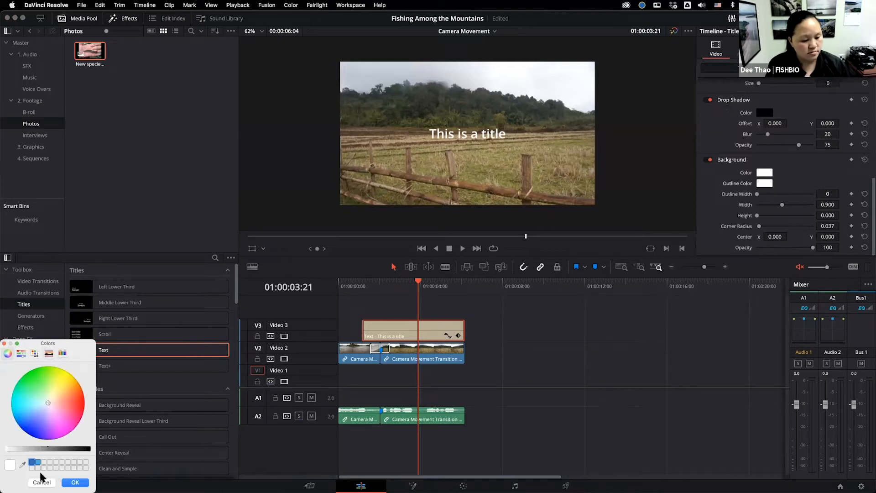
{"action": "left_click", "coordinate": [75, 483]}
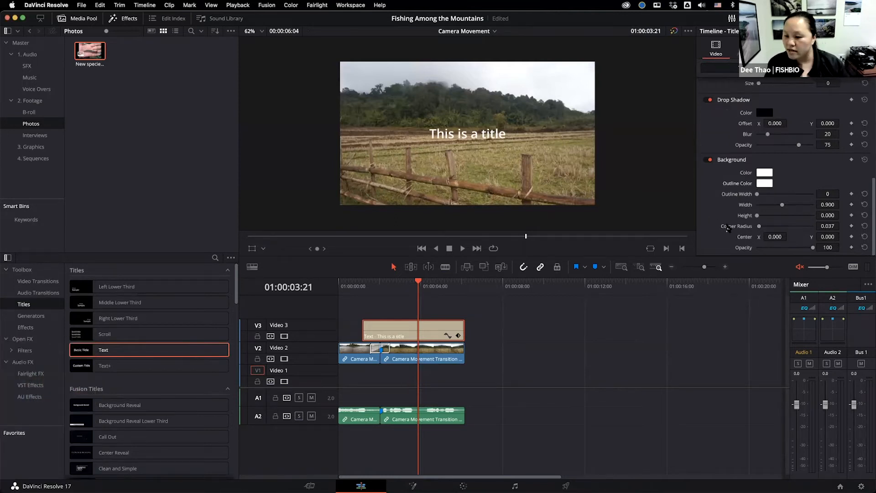
Review the title's text, stroke, drop shadow and background settings, and its cropping and composite video settings.
{"action": "scroll", "coordinate": [722, 221], "scroll_direction": "up", "scroll_amount": 10}
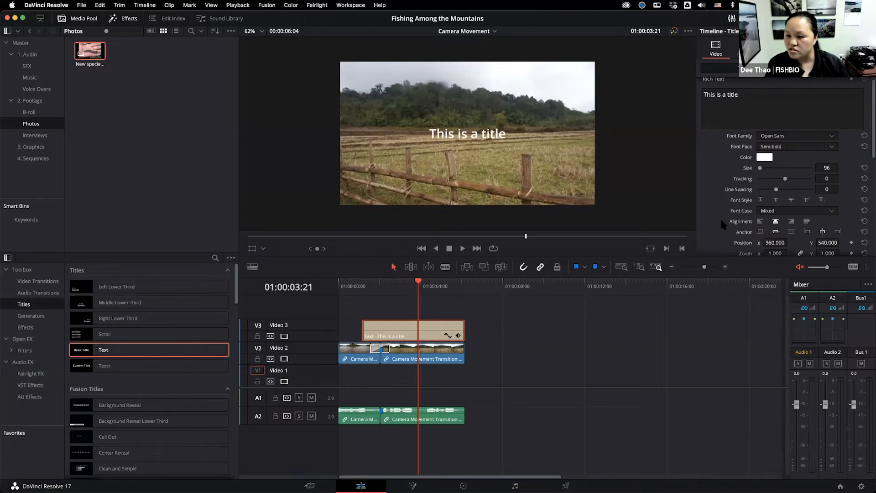
{"action": "scroll", "coordinate": [724, 219], "scroll_direction": "up", "scroll_amount": 1}
{"action": "scroll", "coordinate": [684, 196], "scroll_direction": "down", "scroll_amount": 4}
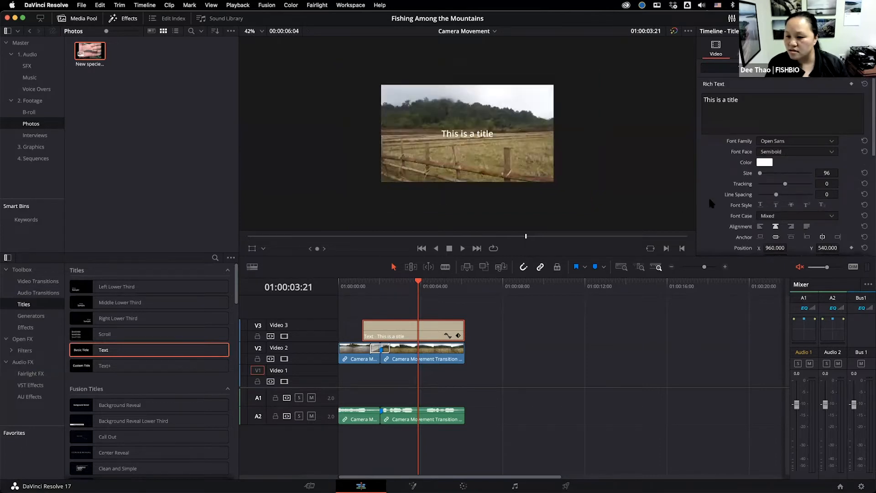
{"action": "scroll", "coordinate": [708, 195], "scroll_direction": "down", "scroll_amount": 5}
{"action": "scroll", "coordinate": [582, 144], "scroll_direction": "up", "scroll_amount": 3}
{"action": "scroll", "coordinate": [583, 181], "scroll_direction": "up", "scroll_amount": 3}
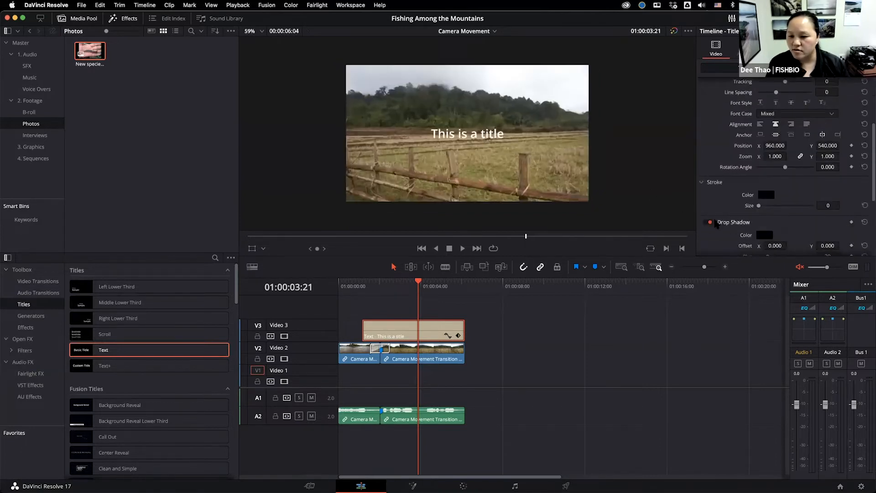
{"action": "scroll", "coordinate": [713, 216], "scroll_direction": "down", "scroll_amount": 5}
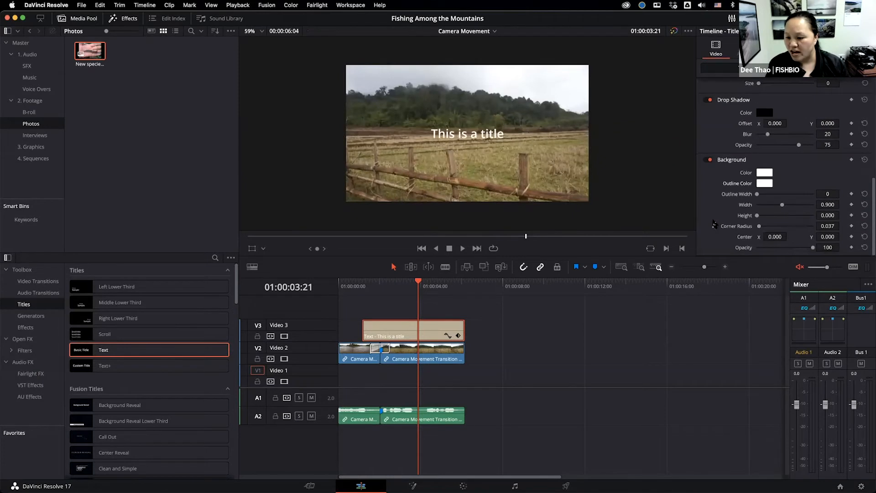
{"action": "scroll", "coordinate": [714, 223], "scroll_direction": "up", "scroll_amount": 10}
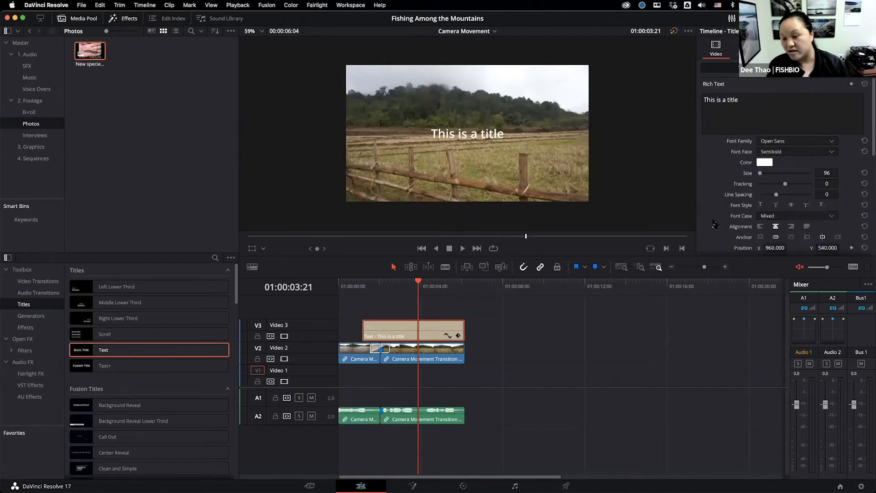
{"action": "left_click", "coordinate": [823, 68]}
{"action": "scroll", "coordinate": [729, 132], "scroll_direction": "down", "scroll_amount": 4}
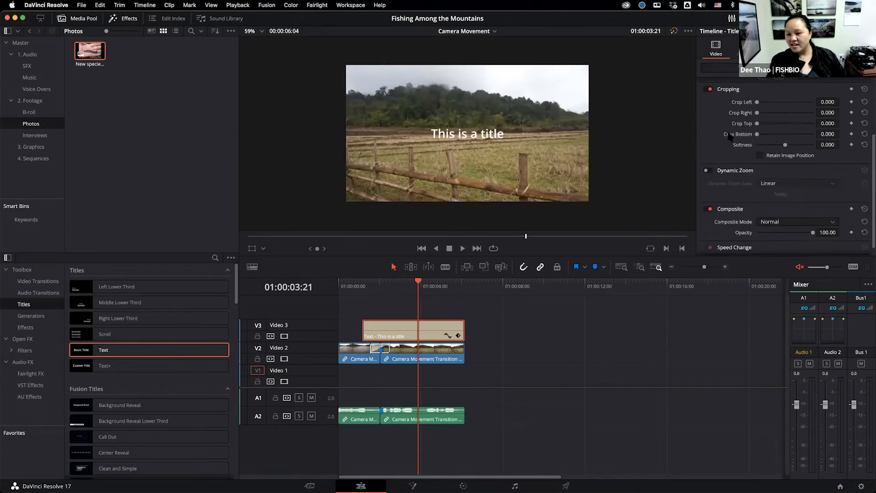
{"action": "left_click", "coordinate": [742, 68]}
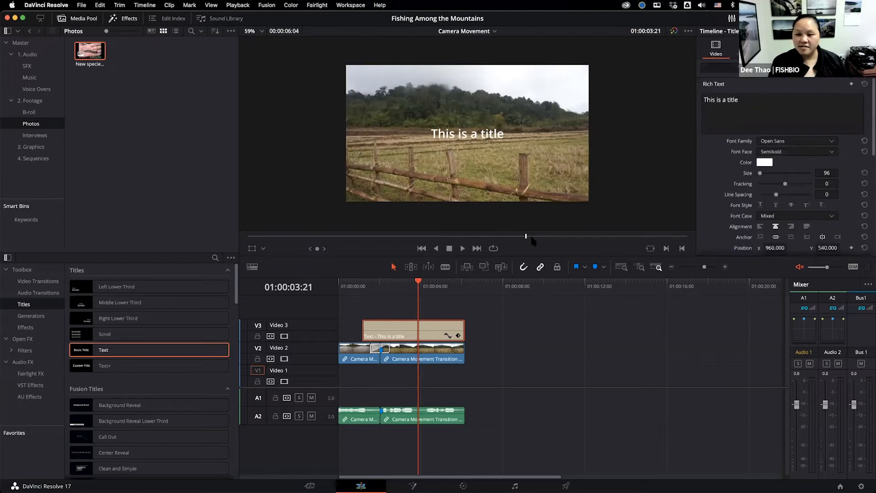
Move the playhead to 01:00:04:03 and reselect the title on Video 3.
{"action": "left_click", "coordinate": [497, 345]}
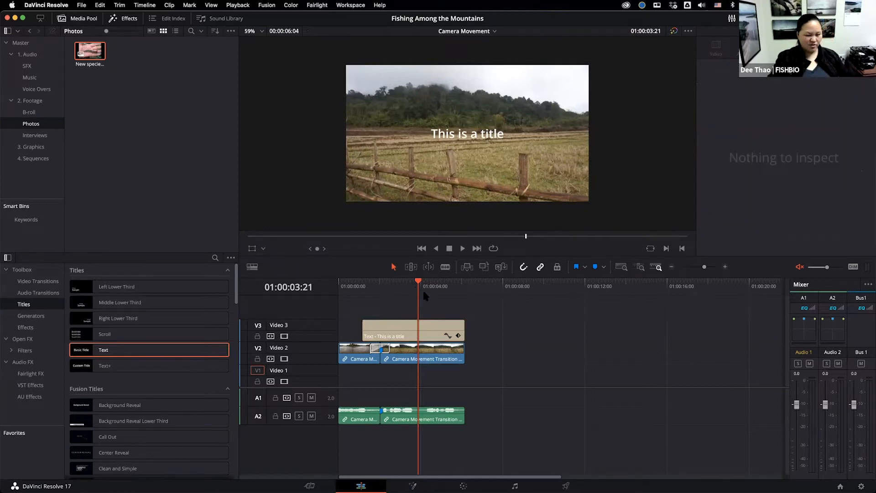
{"action": "left_click", "coordinate": [420, 333]}
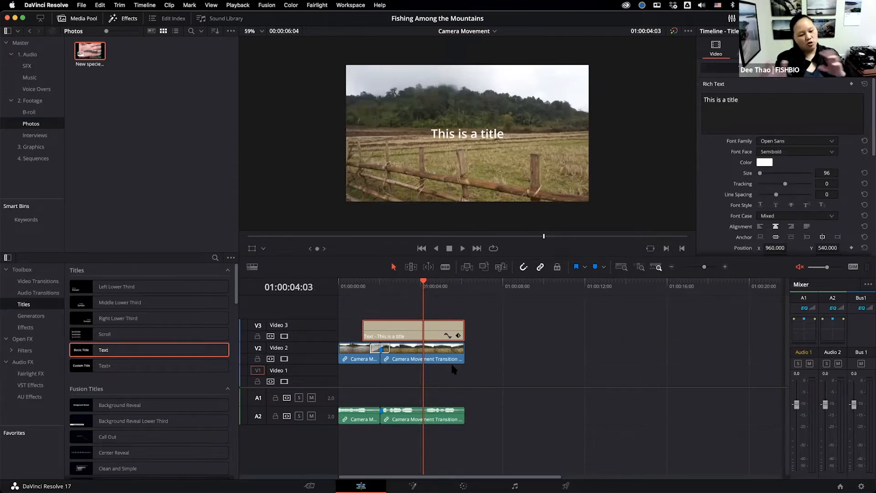
{"action": "scroll", "coordinate": [487, 362], "scroll_direction": "right", "scroll_amount": 1}
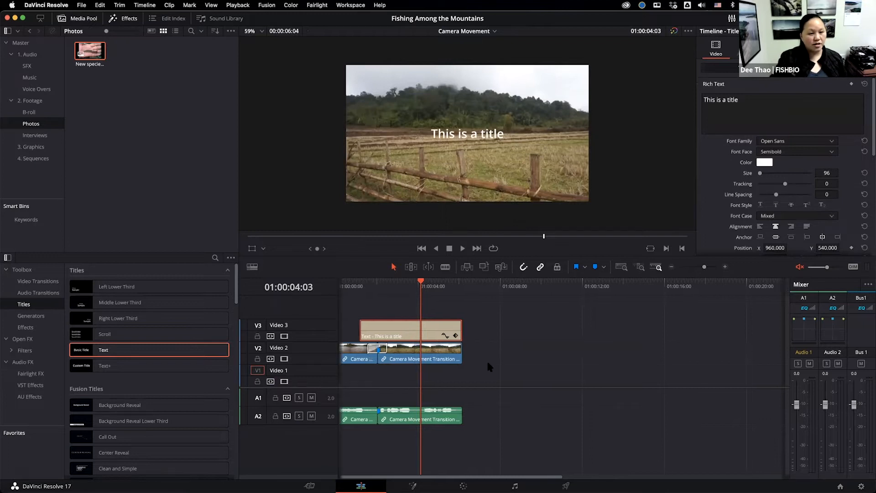
{"action": "scroll", "coordinate": [487, 363], "scroll_direction": "left", "scroll_amount": 1}
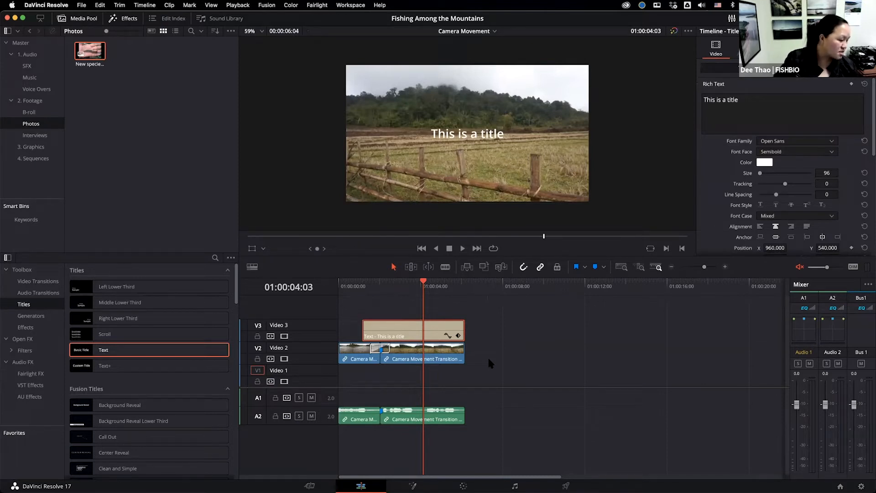
Open the toolbox effects and try out the CCTV Fusion effect.
{"action": "left_click", "coordinate": [26, 327]}
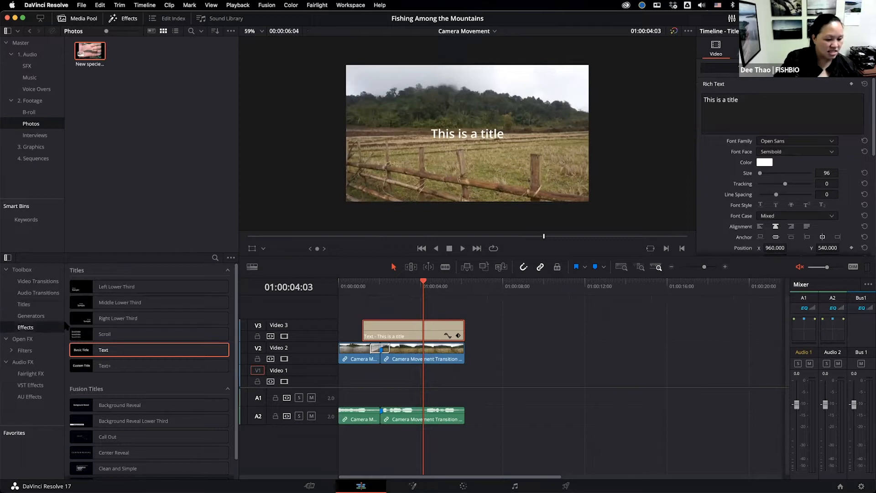
{"action": "double_click", "coordinate": [148, 359]}
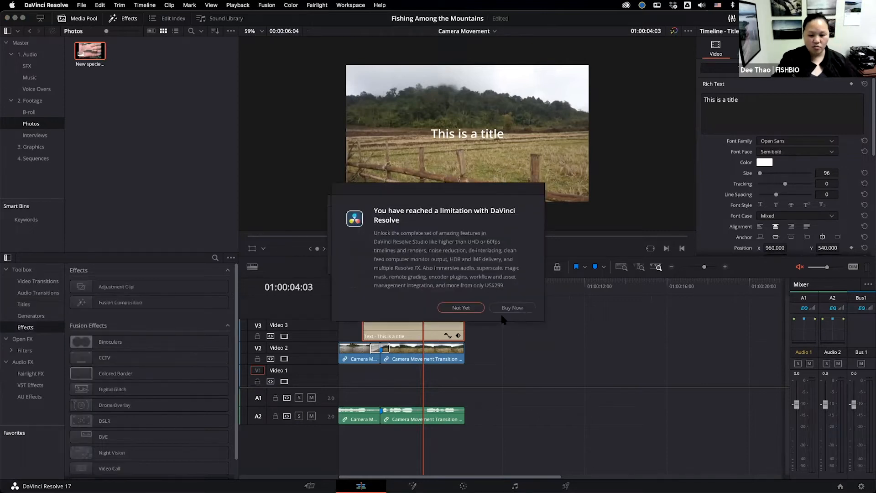
{"action": "left_click", "coordinate": [461, 307]}
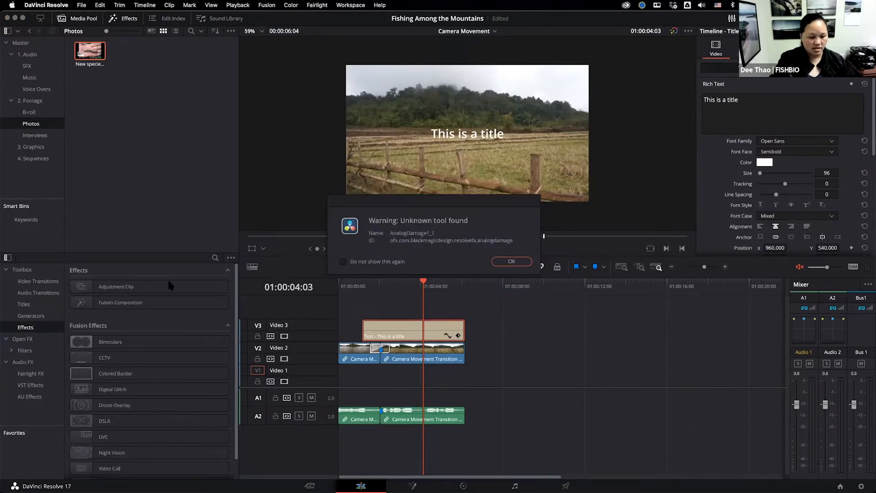
{"action": "left_click", "coordinate": [501, 261]}
Try an Adjustment Clip on a new Video 4 track above the title, and delete it after checking its settings.
{"action": "left_click", "coordinate": [139, 291]}
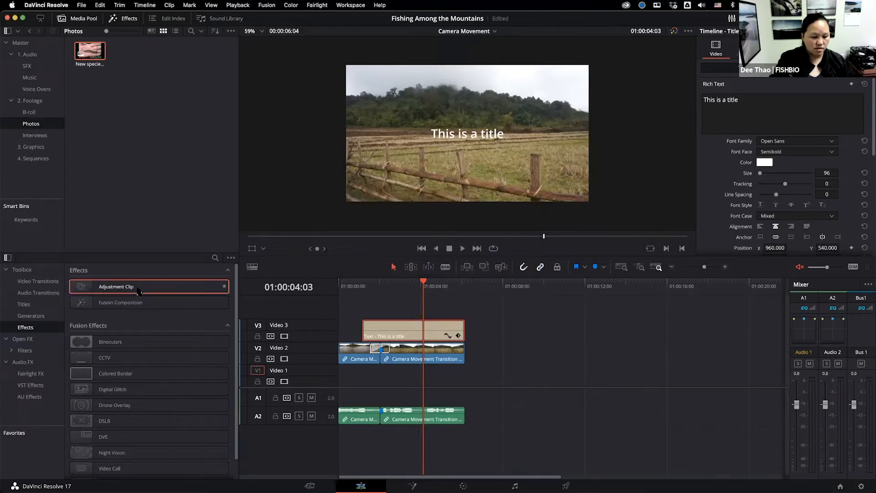
{"action": "left_click_drag", "start_coordinate": [107, 290], "coordinate": [414, 308]}
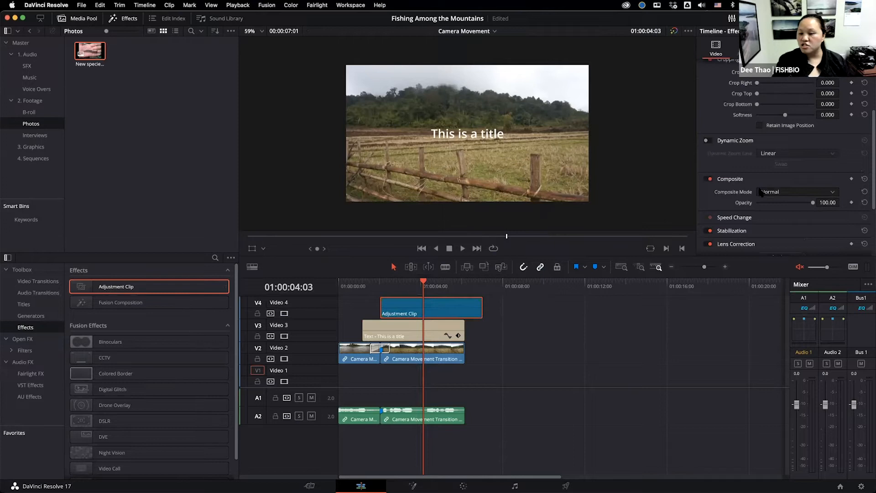
{"action": "scroll", "coordinate": [759, 192], "scroll_direction": "up", "scroll_amount": 2}
{"action": "scroll", "coordinate": [728, 195], "scroll_direction": "down", "scroll_amount": 8}
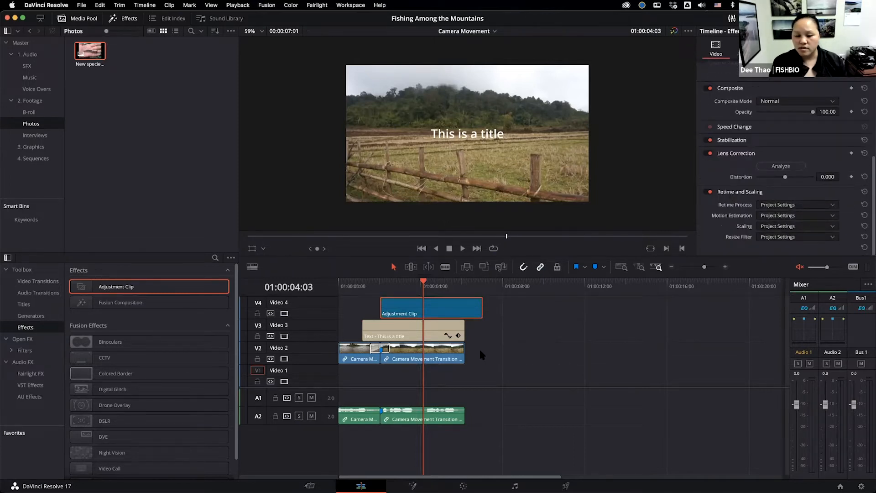
{"action": "key", "text": "Delete"}
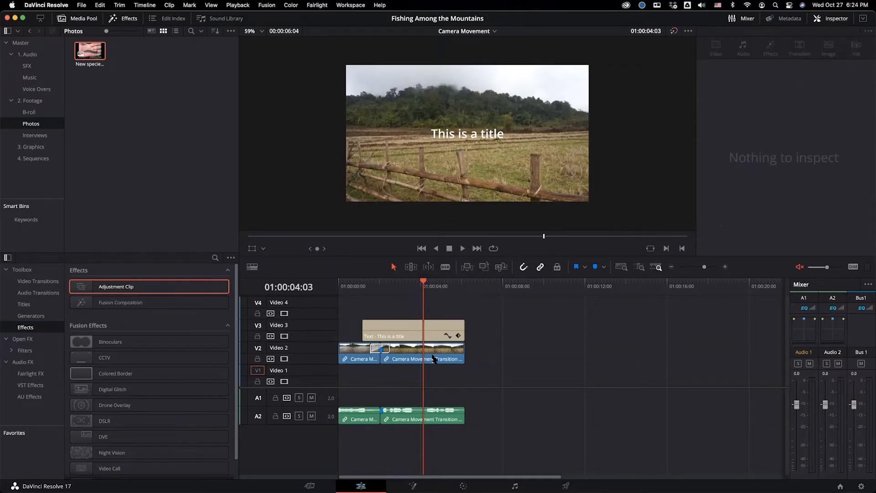
Select the second Camera Movement clip on Video 2 and expand its Speed Change settings to examine them.
{"action": "left_click", "coordinate": [434, 359]}
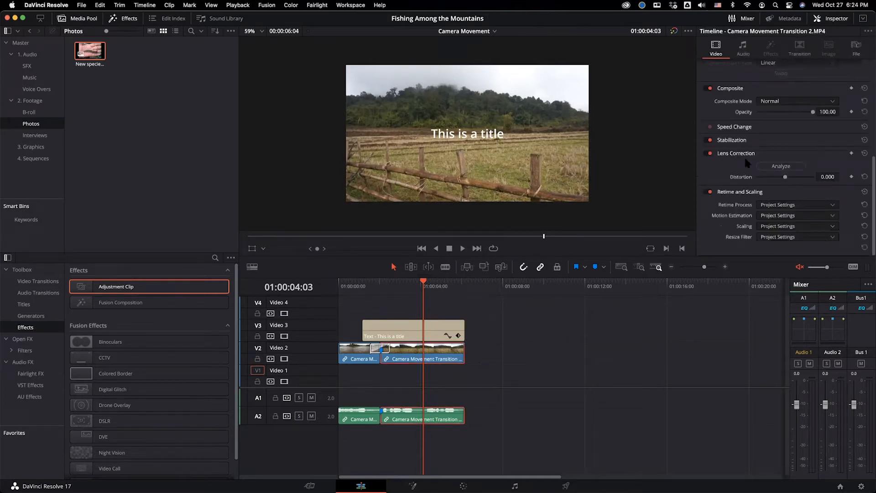
{"action": "left_click", "coordinate": [730, 130]}
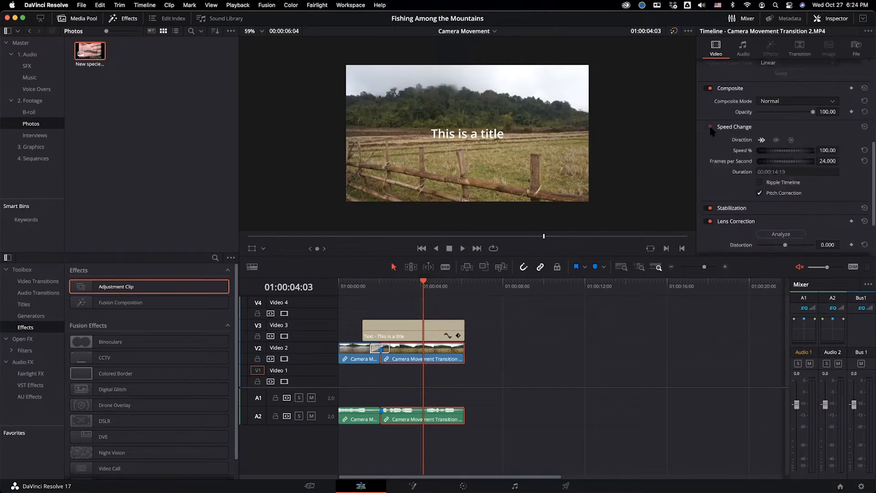
{"action": "scroll", "coordinate": [721, 137], "scroll_direction": "up", "scroll_amount": 1}
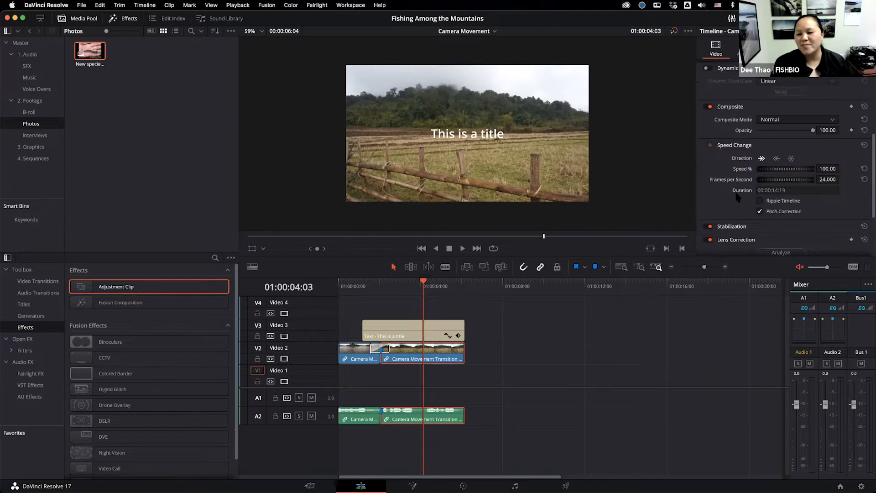
{"action": "scroll", "coordinate": [731, 186], "scroll_direction": "up", "scroll_amount": 2}
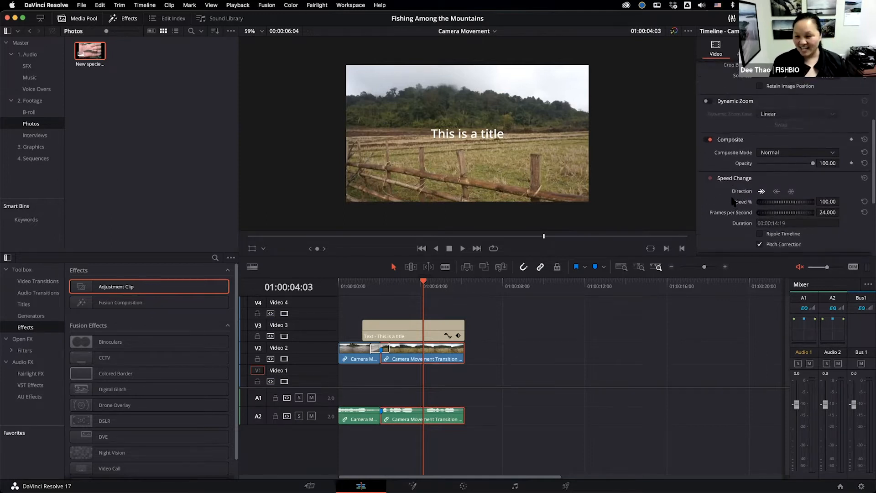
Reverse the playback direction of the second Camera Movement clip on Video 2 and set its speed to -257%.
{"action": "scroll", "coordinate": [720, 161], "scroll_direction": "down", "scroll_amount": 1}
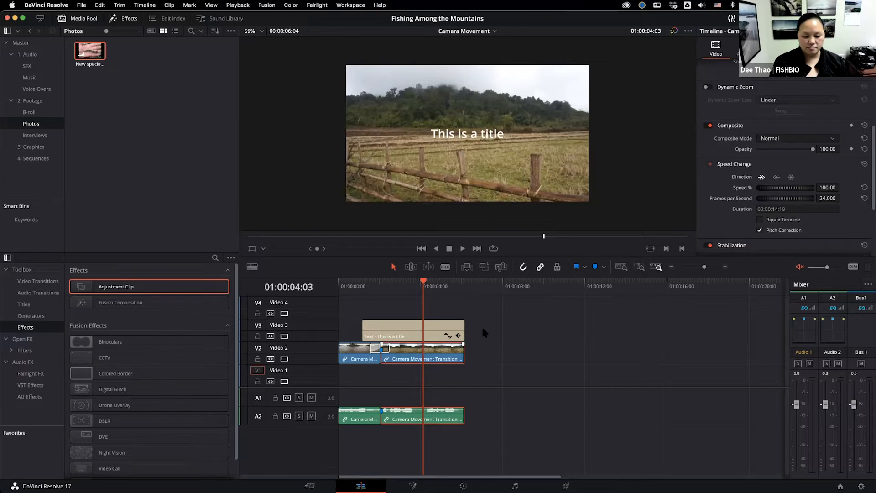
{"action": "scroll", "coordinate": [761, 176], "scroll_direction": "up", "scroll_amount": 1}
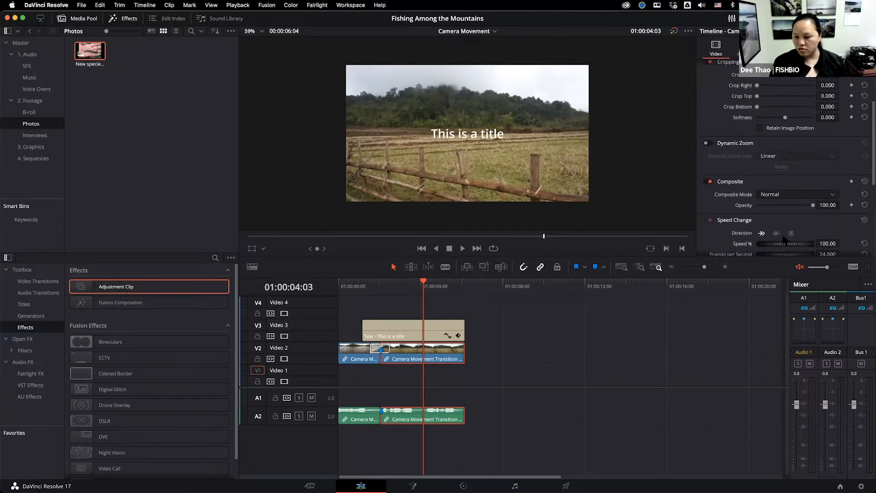
{"action": "left_click", "coordinate": [776, 233]}
{"action": "left_click", "coordinate": [763, 233]}
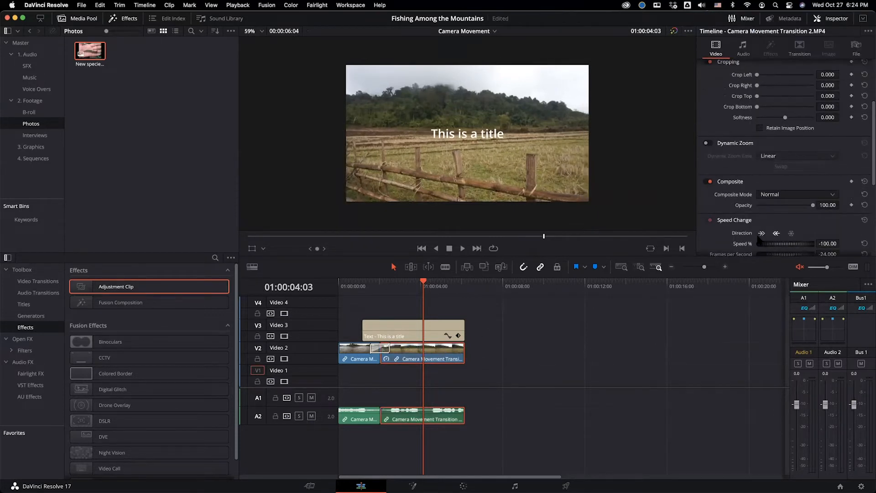
{"action": "scroll", "coordinate": [761, 236], "scroll_direction": "down", "scroll_amount": 1}
{"action": "left_click", "coordinate": [774, 216]}
{"action": "left_click", "coordinate": [776, 216]}
{"action": "scroll", "coordinate": [752, 221], "scroll_direction": "down", "scroll_amount": 2}
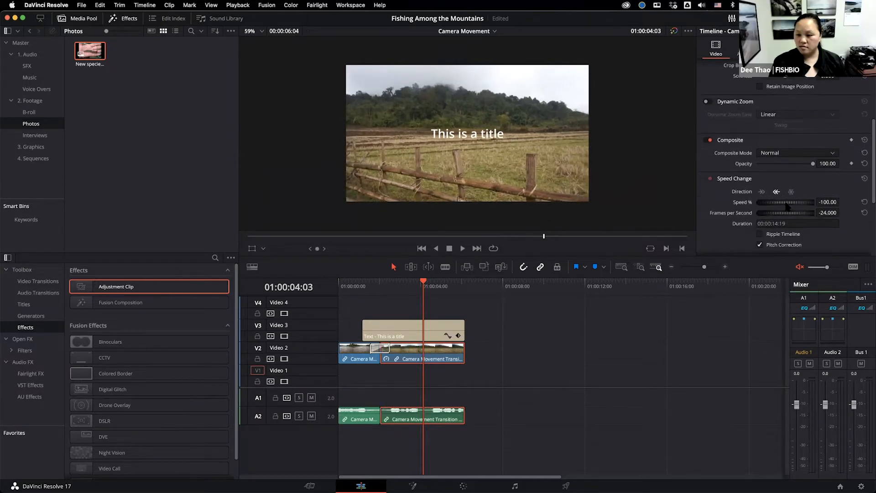
{"action": "left_click_drag", "start_coordinate": [825, 202], "coordinate": [807, 202]}
Play the reversed clip from 01:00:02:01 and again from about half a second further on to review the speed change.
{"action": "left_click", "coordinate": [436, 337]}
{"action": "left_click", "coordinate": [390, 283]}
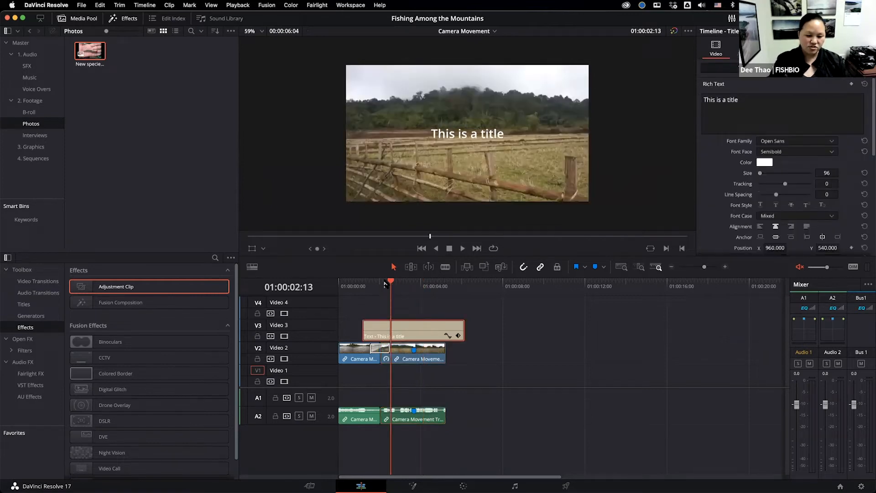
{"action": "left_click", "coordinate": [380, 283]}
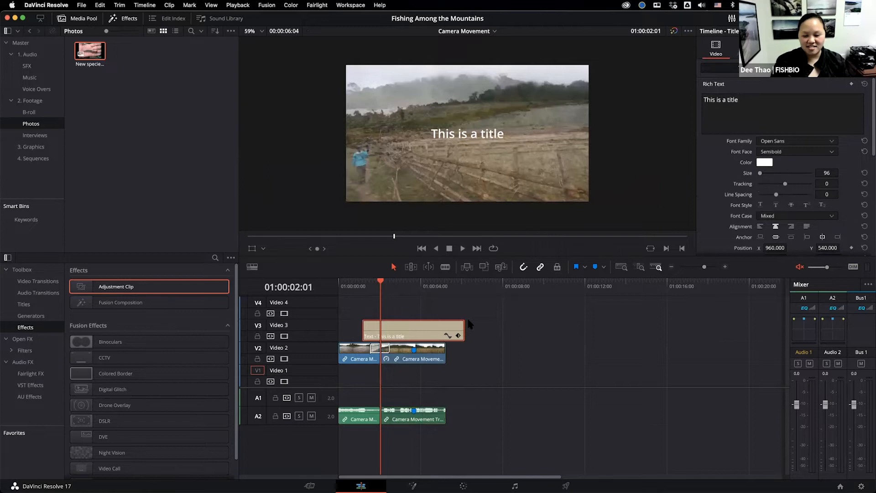
{"action": "key", "text": "space"}
{"action": "key", "text": "space"}
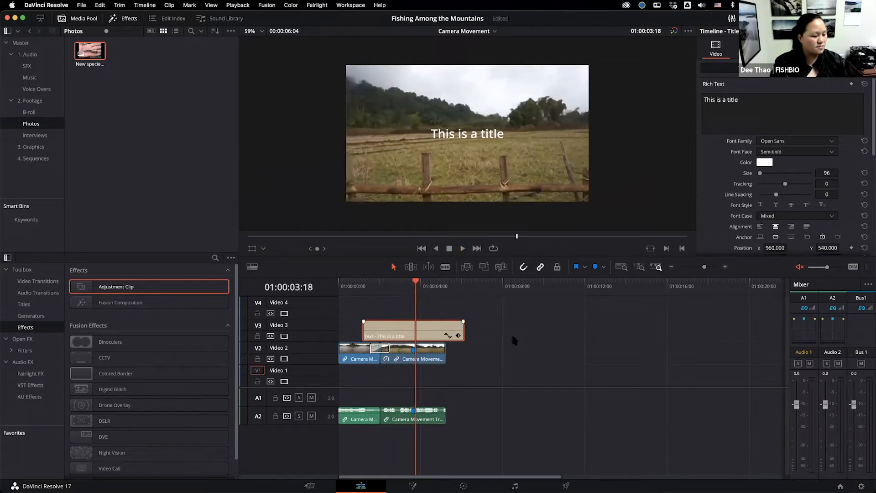
{"action": "left_click", "coordinate": [391, 282]}
{"action": "key", "text": "space"}
{"action": "key", "text": "space"}
Freeze the second Camera Movement clip at 01:00:03:01, and set the part before the freeze to play forward at 114.680 frames per second.
{"action": "left_click", "coordinate": [421, 360]}
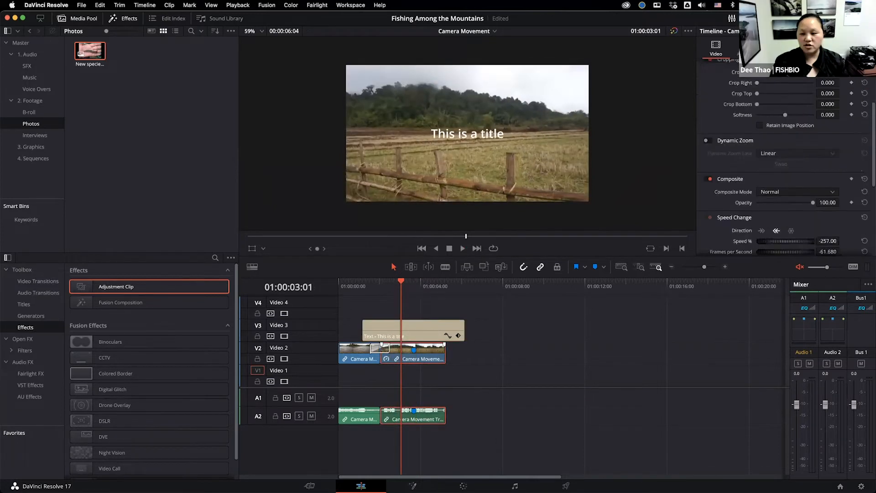
{"action": "scroll", "coordinate": [735, 127], "scroll_direction": "up", "scroll_amount": 4}
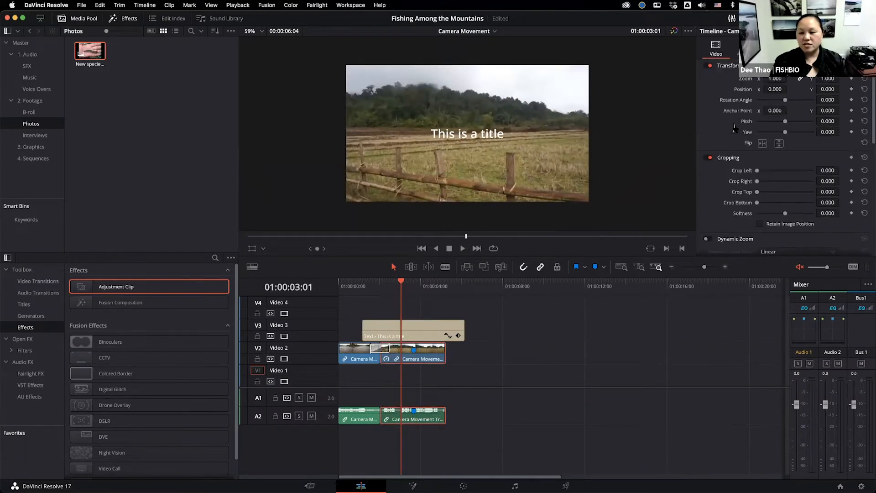
{"action": "scroll", "coordinate": [735, 132], "scroll_direction": "down", "scroll_amount": 5}
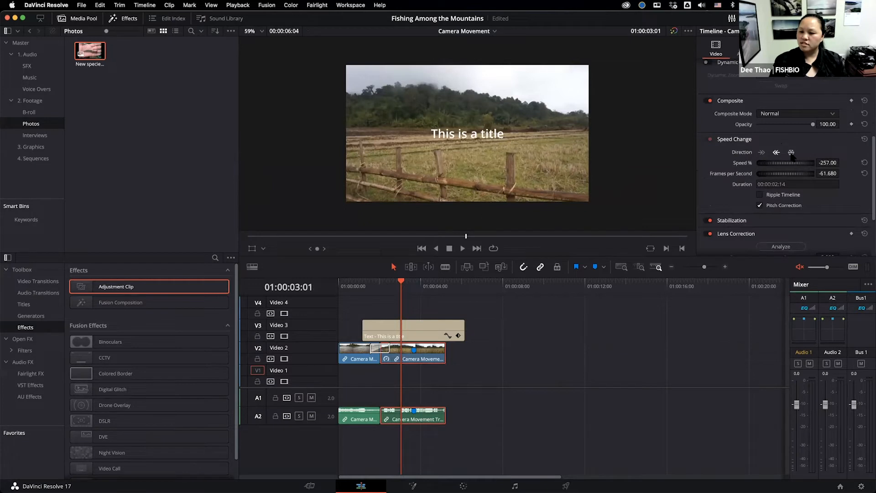
{"action": "left_click", "coordinate": [791, 153]}
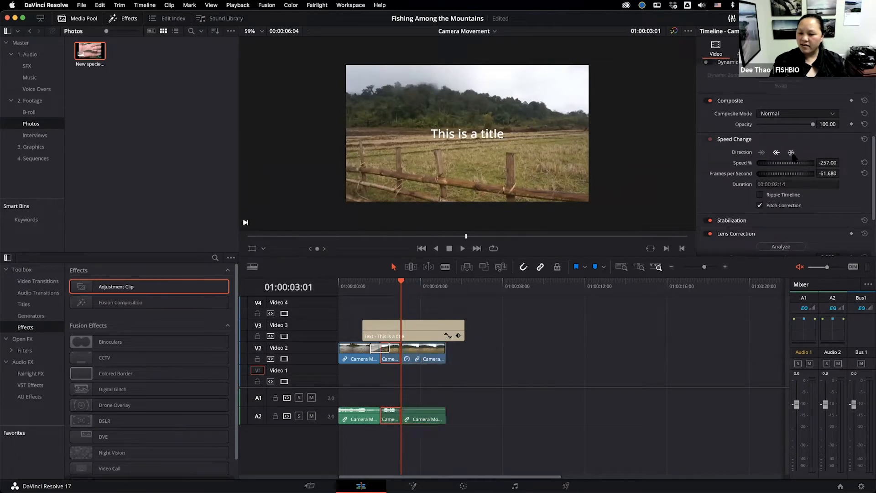
{"action": "left_click_drag", "start_coordinate": [826, 174], "coordinate": [808, 173]}
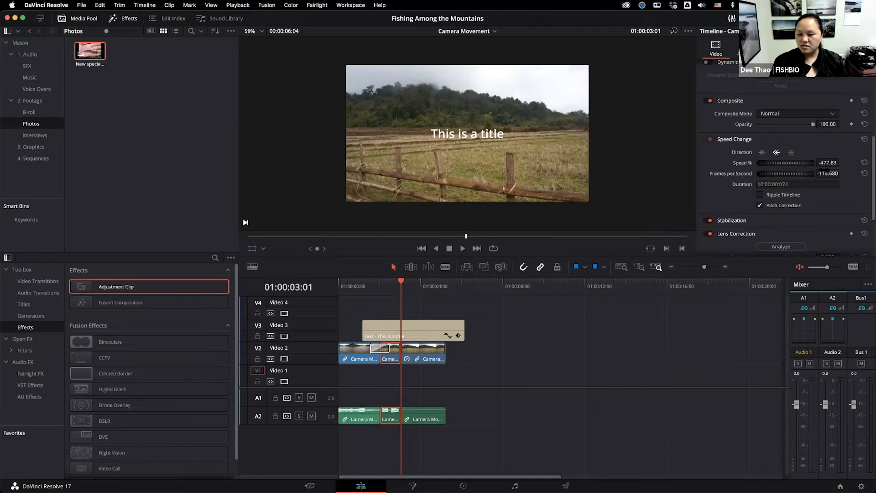
{"action": "left_click", "coordinate": [761, 152]}
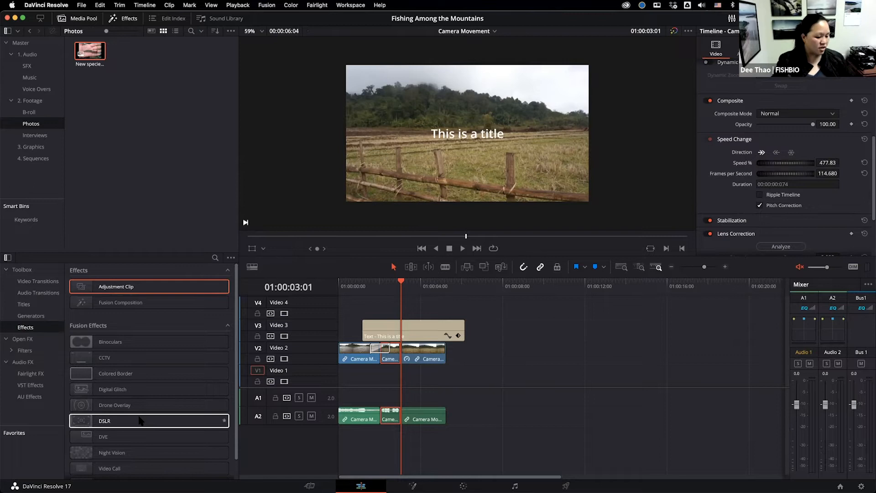
Try to apply the Drone Overlay Fusion effect and dismiss the dialogs.
{"action": "scroll", "coordinate": [134, 376], "scroll_direction": "down", "scroll_amount": 1}
{"action": "double_click", "coordinate": [134, 378]}
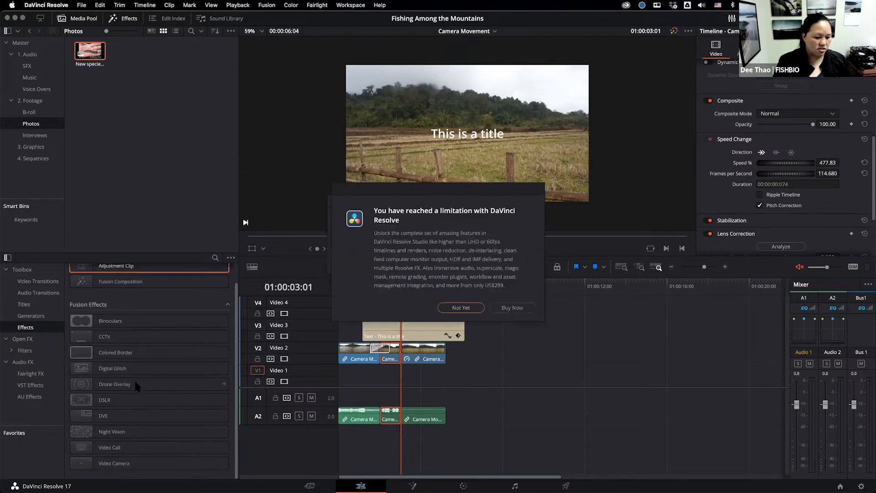
{"action": "left_click", "coordinate": [476, 309]}
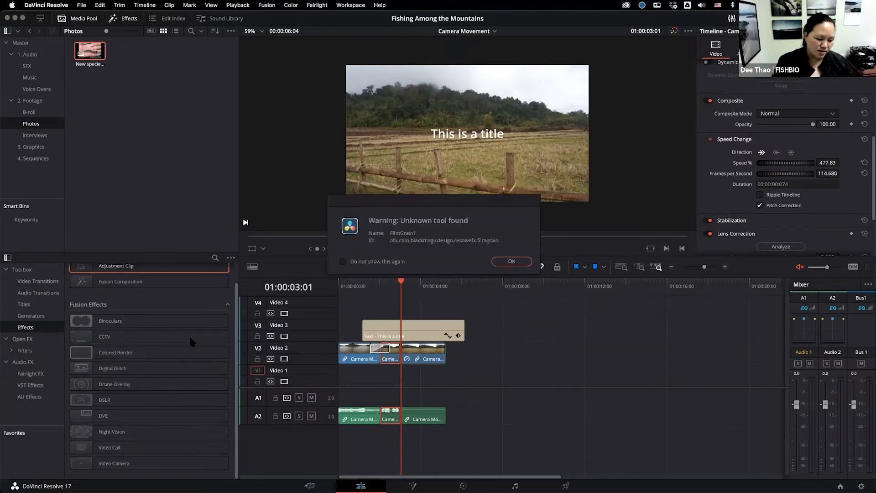
{"action": "left_click", "coordinate": [509, 263]}
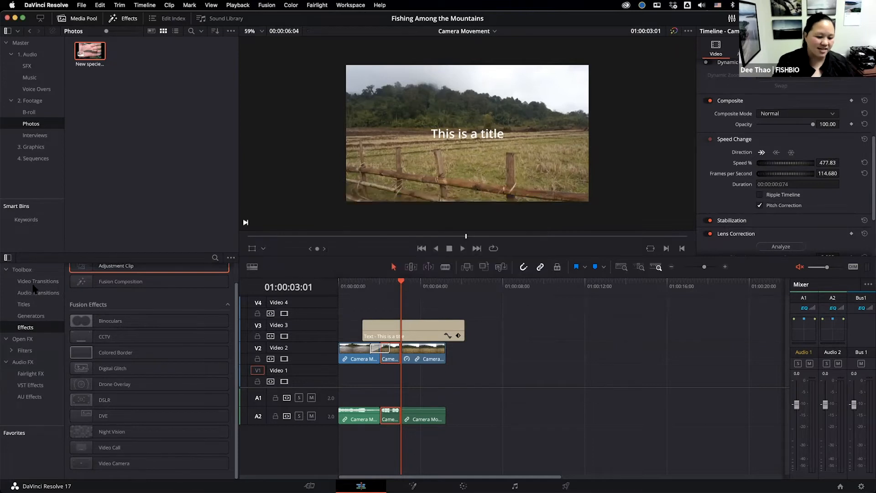
Look through the generators and titles, and add a Subtitle above the clips around the playhead on a subtitle track.
{"action": "left_click", "coordinate": [36, 316]}
{"action": "scroll", "coordinate": [118, 405], "scroll_direction": "down", "scroll_amount": 3}
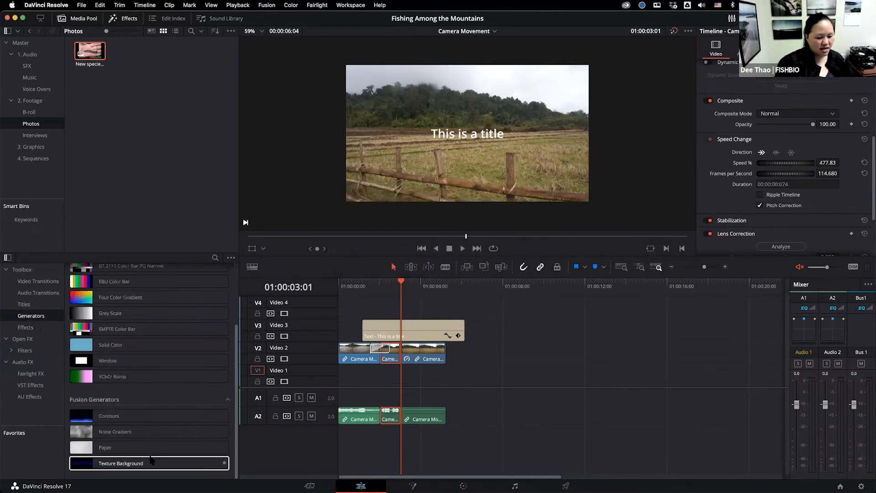
{"action": "left_click", "coordinate": [28, 304]}
{"action": "scroll", "coordinate": [127, 411], "scroll_direction": "down", "scroll_amount": 10}
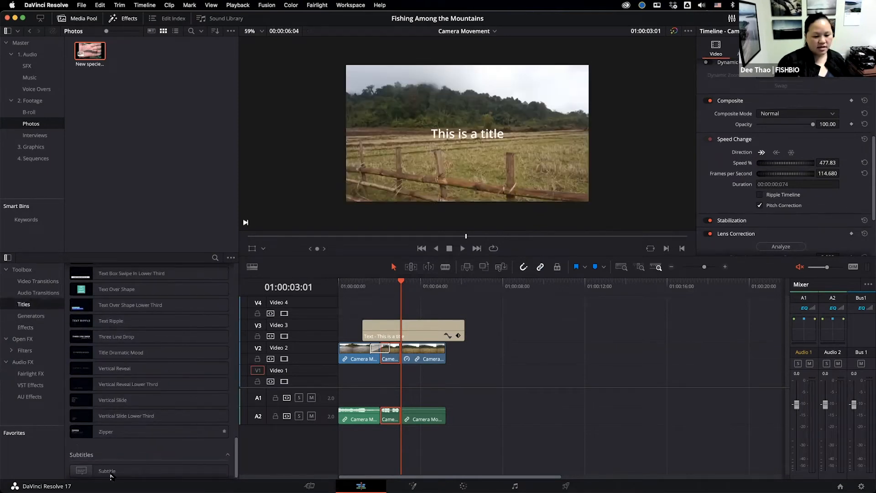
{"action": "left_click_drag", "start_coordinate": [112, 477], "coordinate": [400, 337]}
{"action": "left_click", "coordinate": [400, 346]}
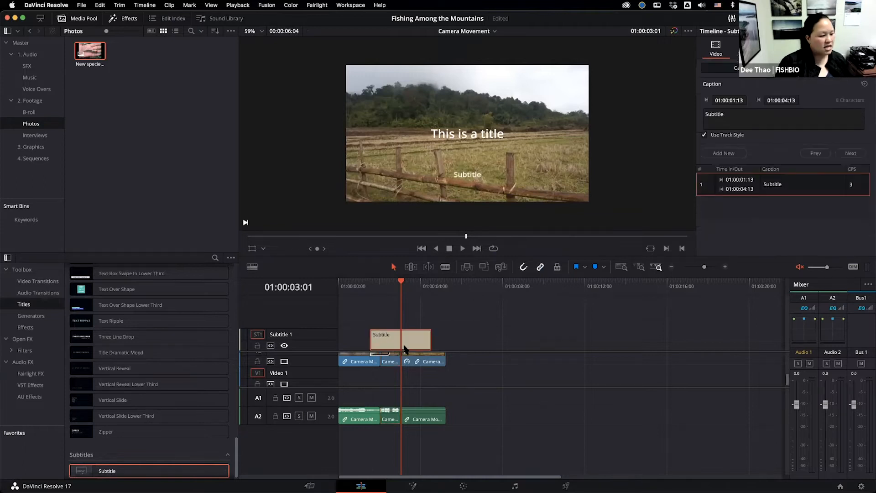
Start importing media into the B-roll bin and browse to WOM's Video Projects folder on the Working Drive.
{"action": "left_click", "coordinate": [146, 208]}
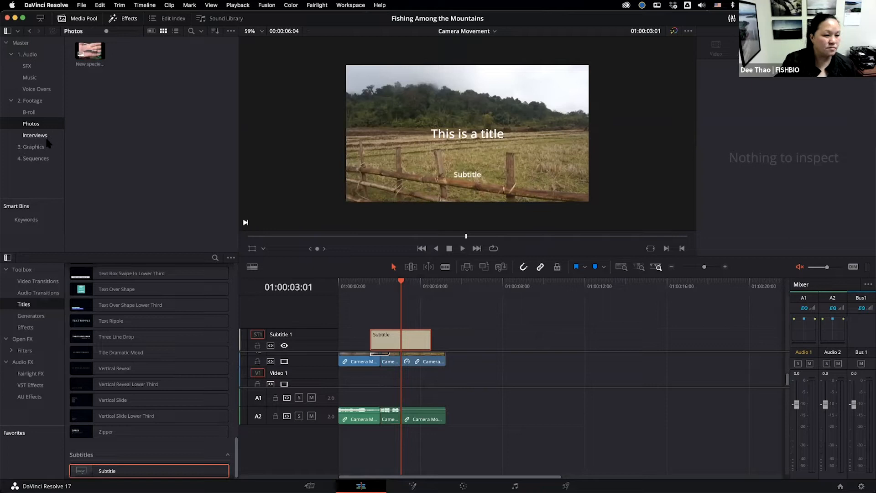
{"action": "left_click", "coordinate": [50, 112]}
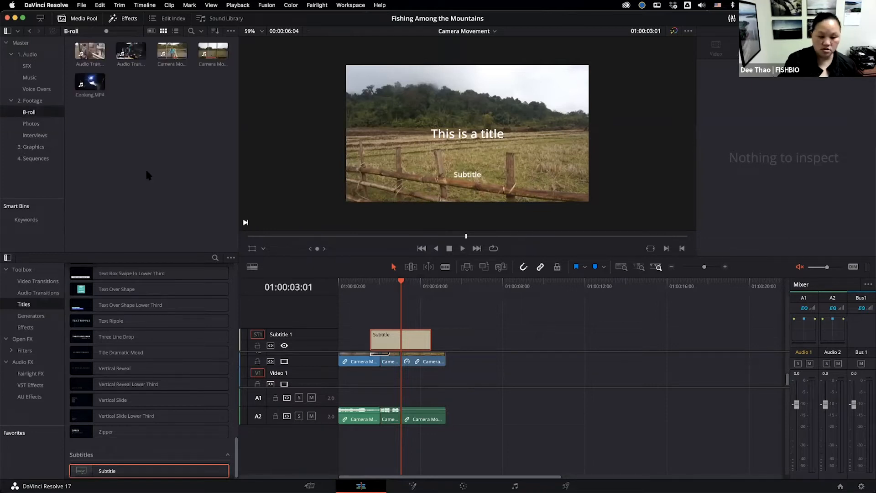
{"action": "key", "text": "super+i"}
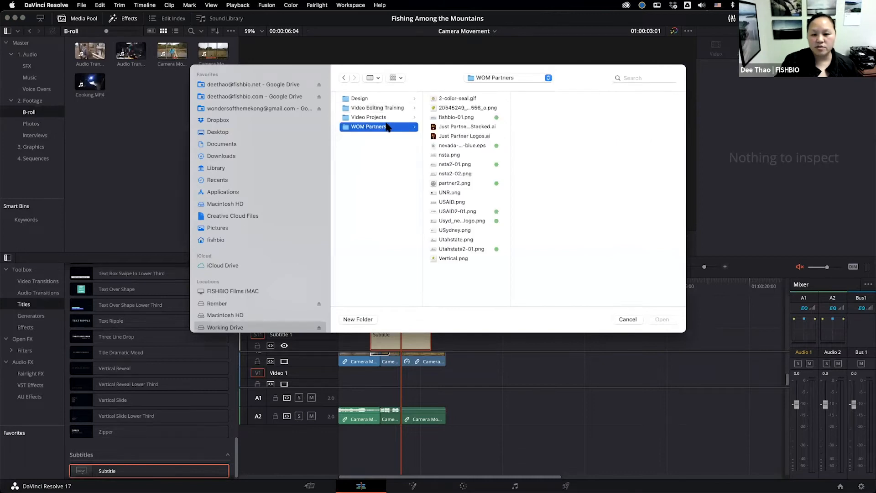
{"action": "scroll", "coordinate": [292, 274], "scroll_direction": "down", "scroll_amount": 3}
{"action": "left_click", "coordinate": [263, 290]}
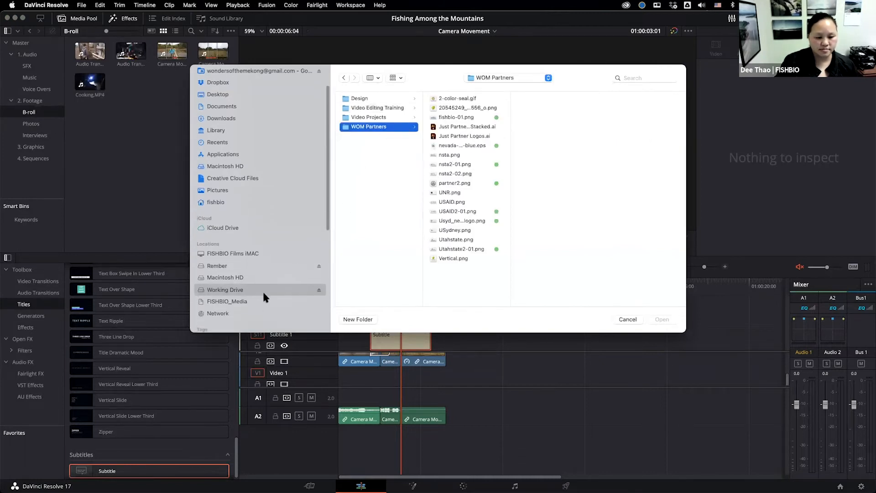
{"action": "left_click", "coordinate": [396, 119]}
{"action": "left_click", "coordinate": [483, 118]}
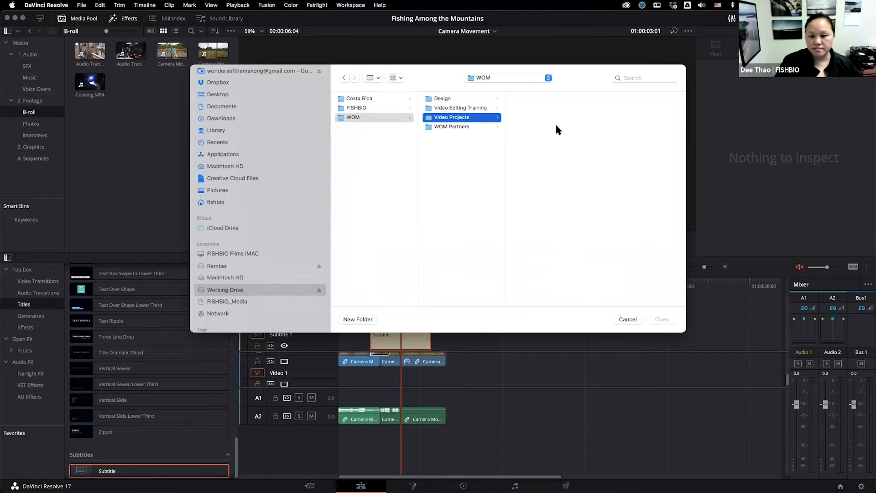
Find the Video Story subtitle file under Training Videos and import it into the B-roll bin.
{"action": "left_click", "coordinate": [578, 118]}
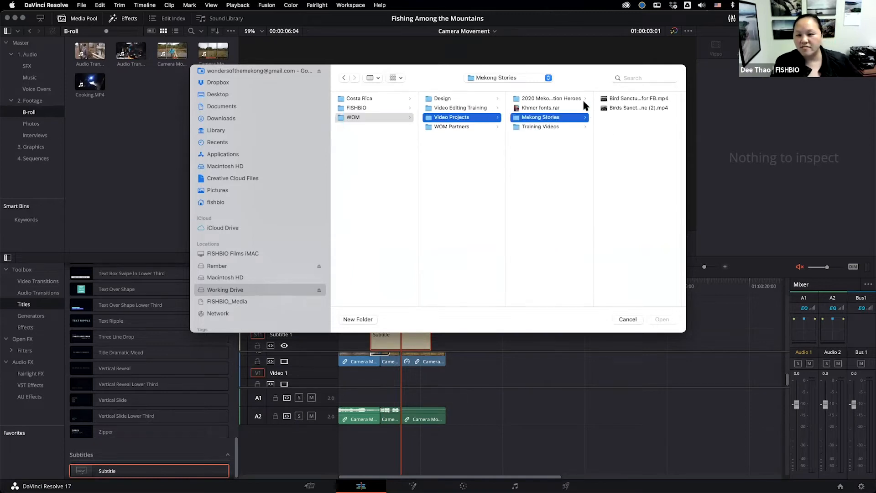
{"action": "left_click", "coordinate": [584, 100]}
{"action": "left_click", "coordinate": [580, 126]}
{"action": "left_click", "coordinate": [634, 120]}
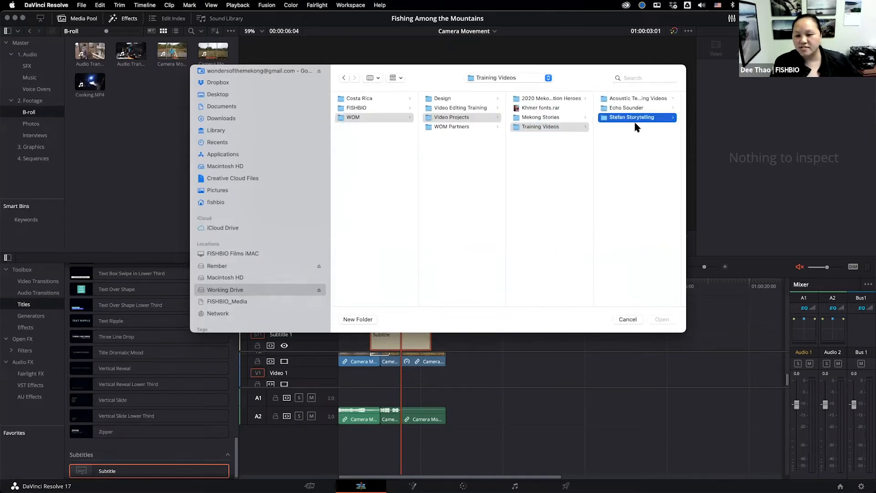
{"action": "left_click", "coordinate": [638, 109]}
{"action": "left_click", "coordinate": [643, 202]}
{"action": "left_click", "coordinate": [661, 319]}
Place the imported Video Story subtitle file on the Subtitle 1 track and move the playhead to 01:00:04:20.
{"action": "left_click_drag", "start_coordinate": [137, 96], "coordinate": [348, 333]}
{"action": "left_click_drag", "start_coordinate": [382, 292], "coordinate": [438, 293]}
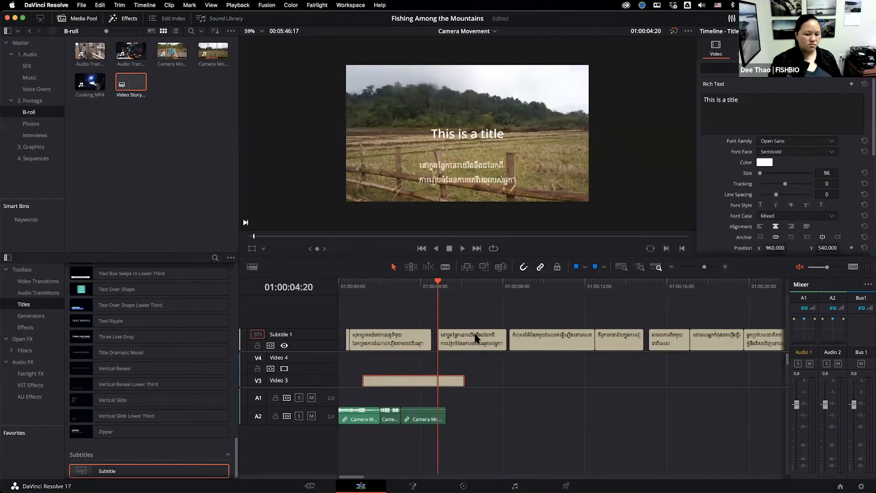
Select the first imported Khmer subtitle and examine its caption list and track style settings.
{"action": "left_click", "coordinate": [389, 336]}
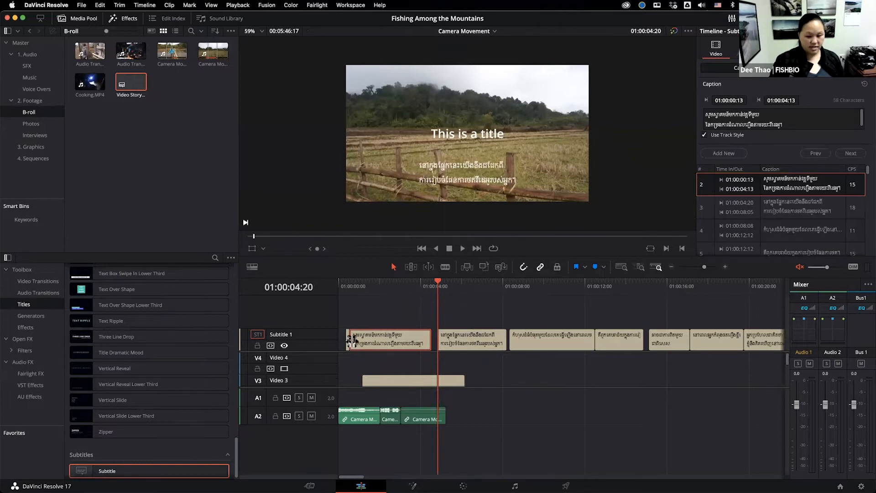
{"action": "scroll", "coordinate": [748, 200], "scroll_direction": "down", "scroll_amount": 4}
{"action": "scroll", "coordinate": [750, 200], "scroll_direction": "down", "scroll_amount": 5}
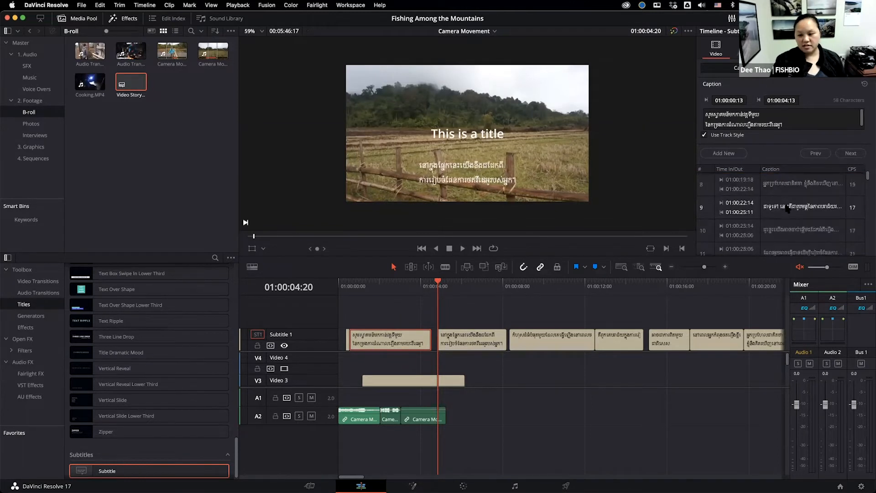
{"action": "scroll", "coordinate": [797, 189], "scroll_direction": "down", "scroll_amount": 14}
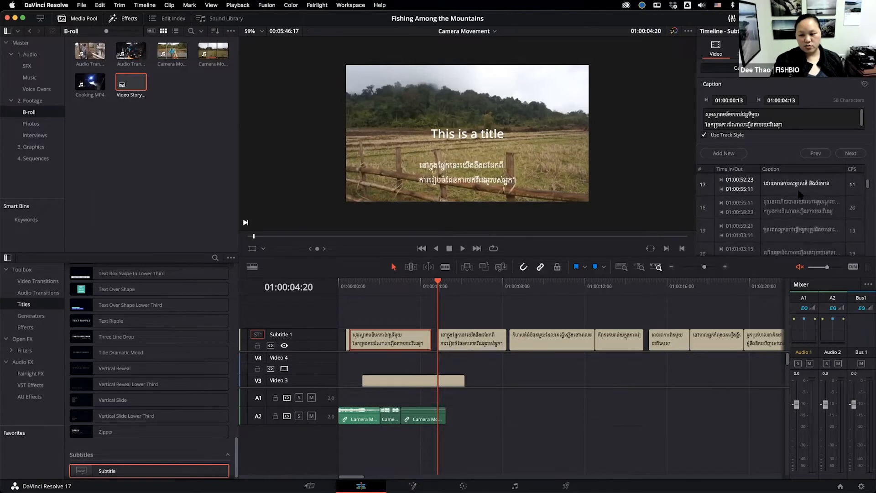
{"action": "scroll", "coordinate": [798, 201], "scroll_direction": "up", "scroll_amount": 20}
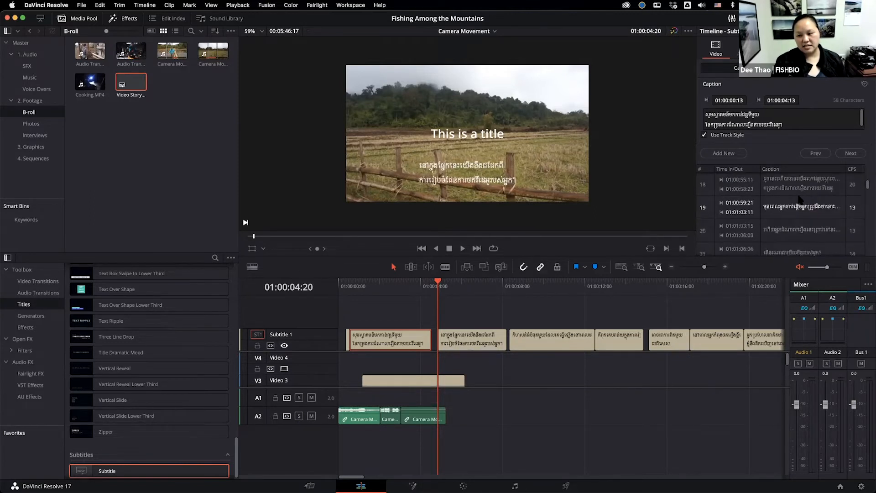
{"action": "left_click", "coordinate": [824, 68]}
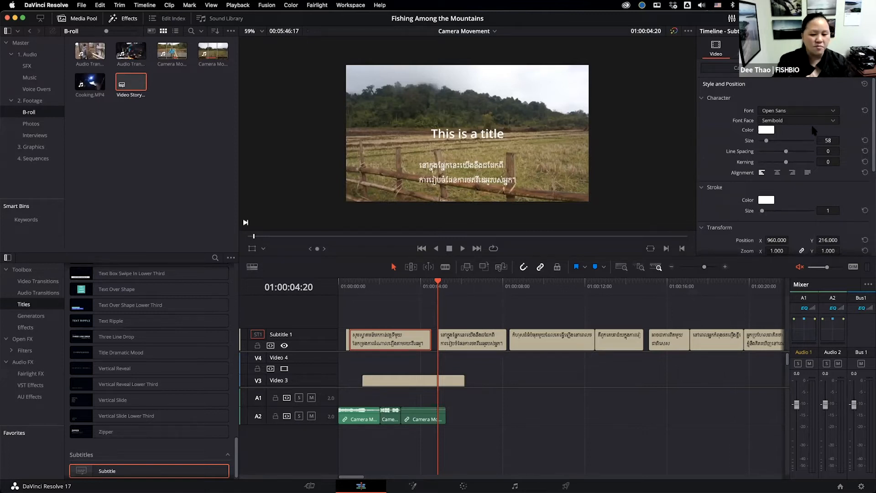
Undo placing the imported subtitles on the Subtitle 1 track.
{"action": "left_click", "coordinate": [469, 325]}
{"action": "key", "text": "super+z"}
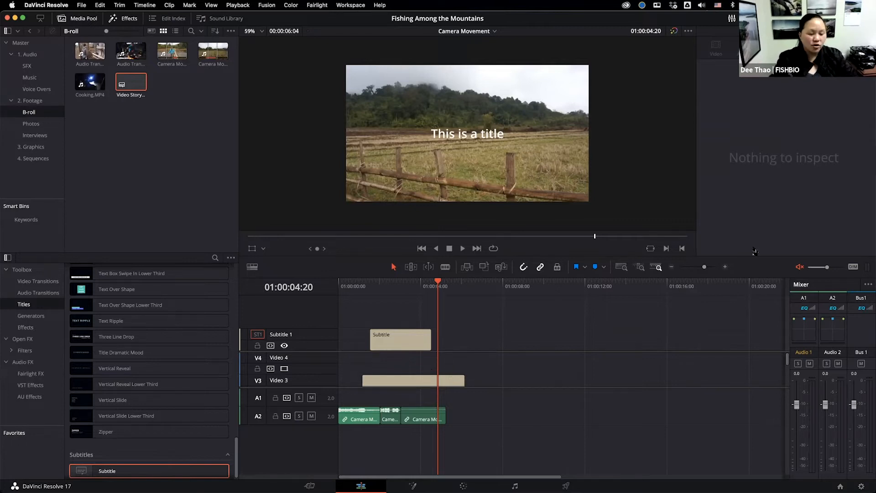
Open the last Camera Movement clip in the source viewer, and clear the timeline selection.
{"action": "double_click", "coordinate": [413, 410]}
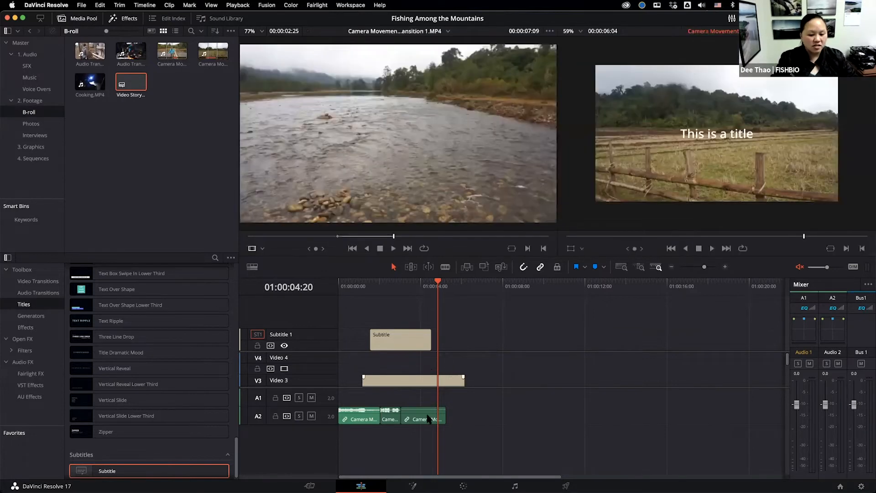
{"action": "scroll", "coordinate": [452, 373], "scroll_direction": "down", "scroll_amount": 2}
{"action": "scroll", "coordinate": [431, 371], "scroll_direction": "up", "scroll_amount": 2}
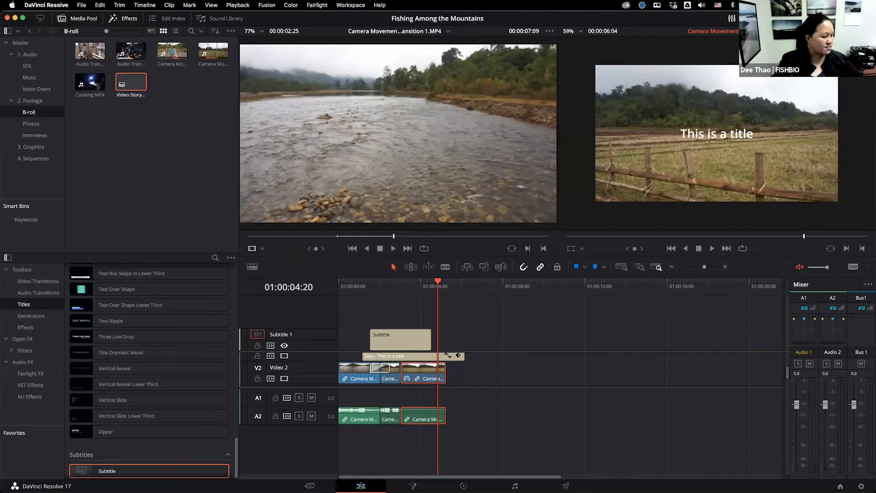
{"action": "left_click", "coordinate": [562, 300]}
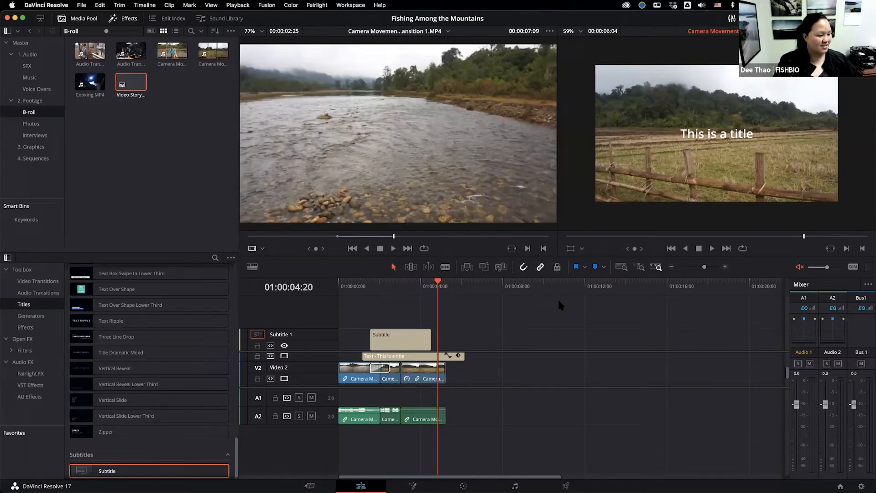
{"action": "left_click", "coordinate": [272, 165]}
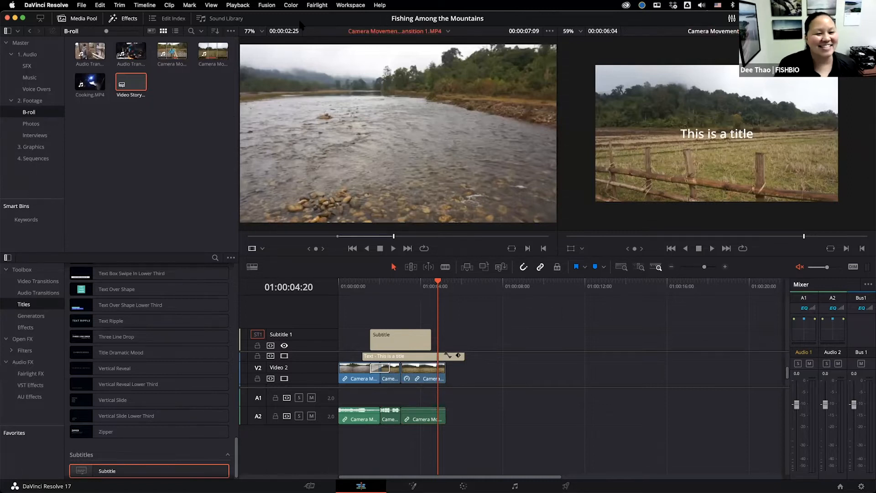
{"action": "left_click", "coordinate": [52, 5]}
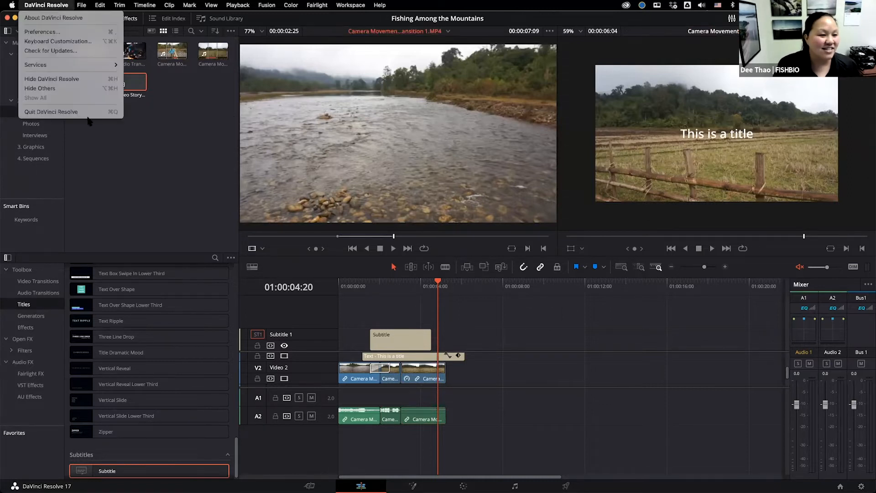
{"action": "key", "text": "Escape"}
{"action": "key", "text": "q"}
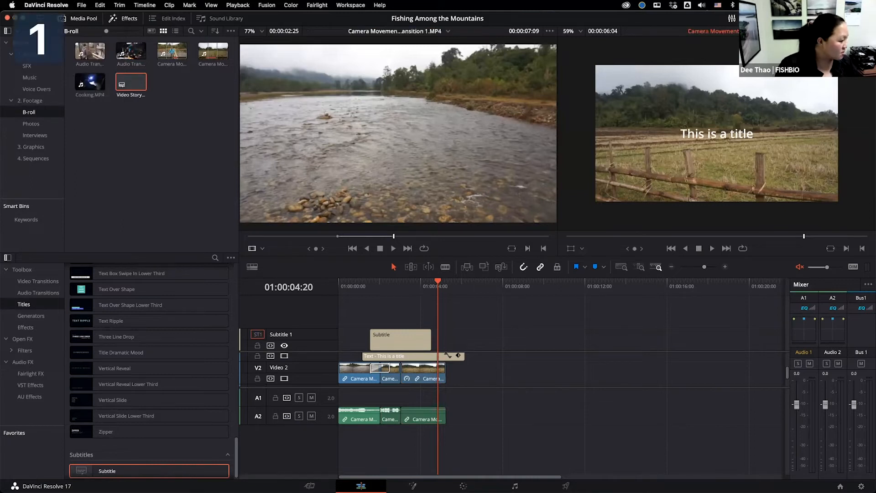